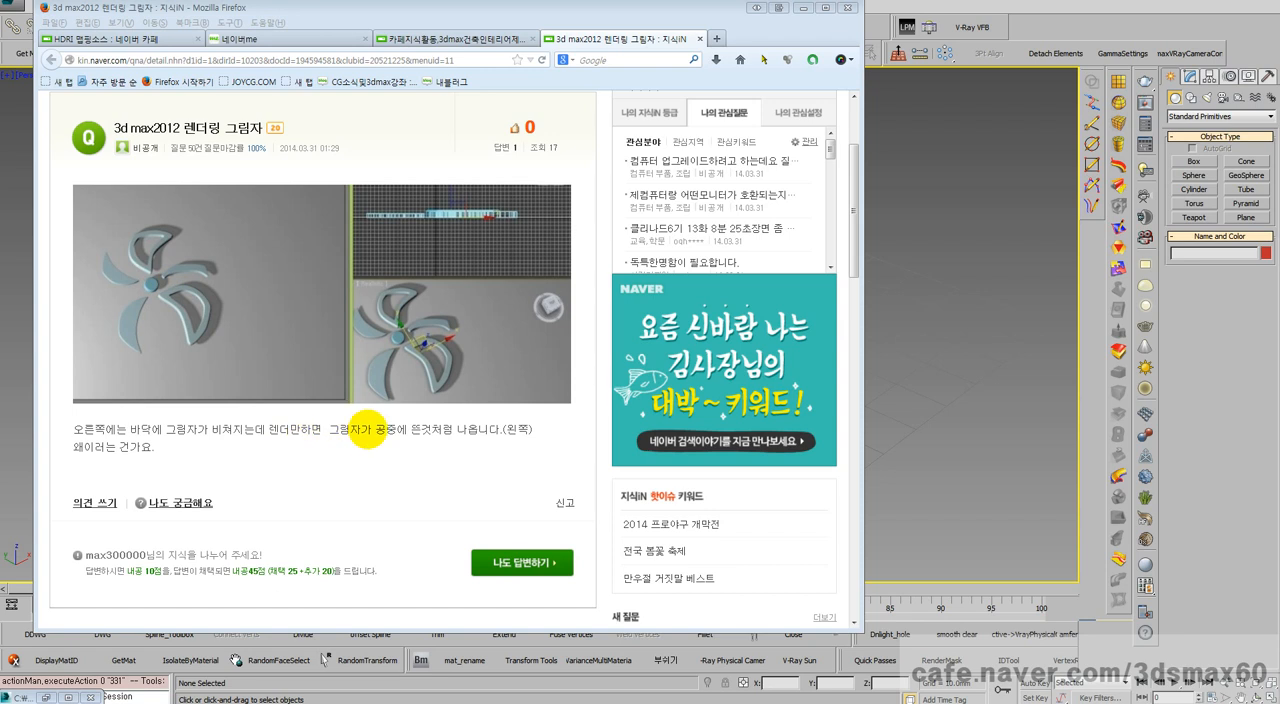
pyautogui.click(389, 450)
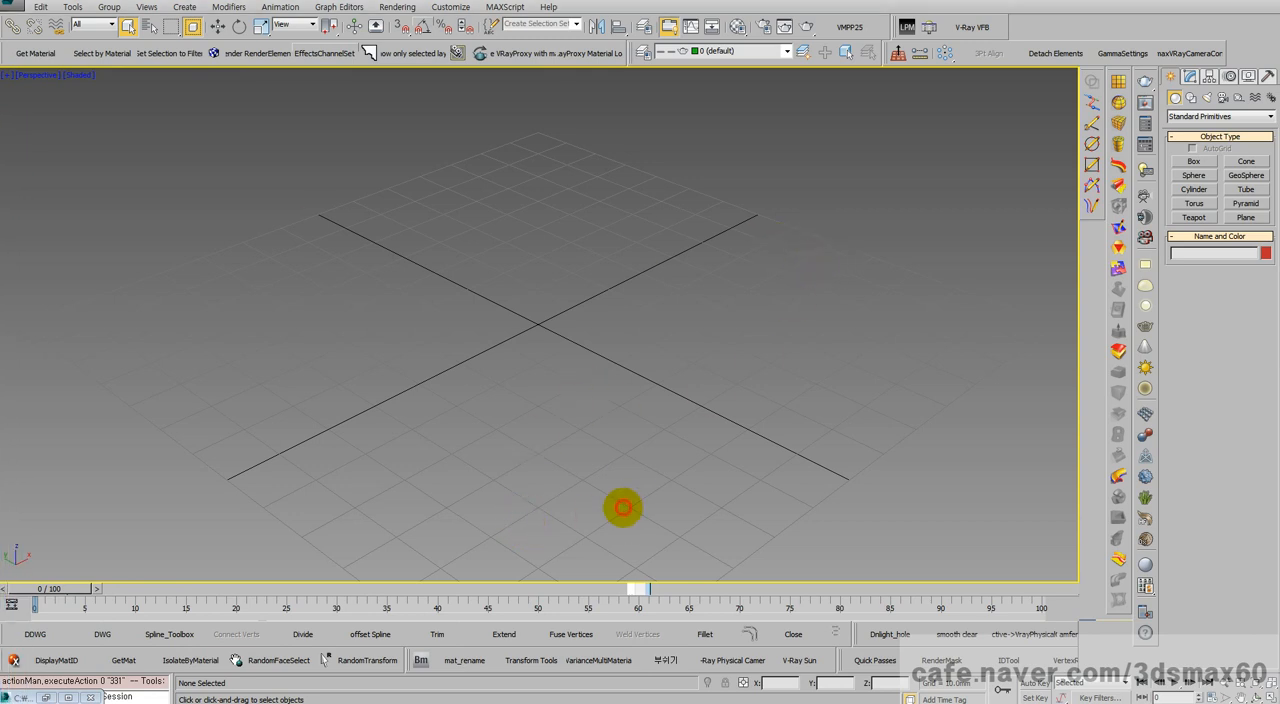
pyautogui.rightClick(630, 450)
pyautogui.click(646, 461)
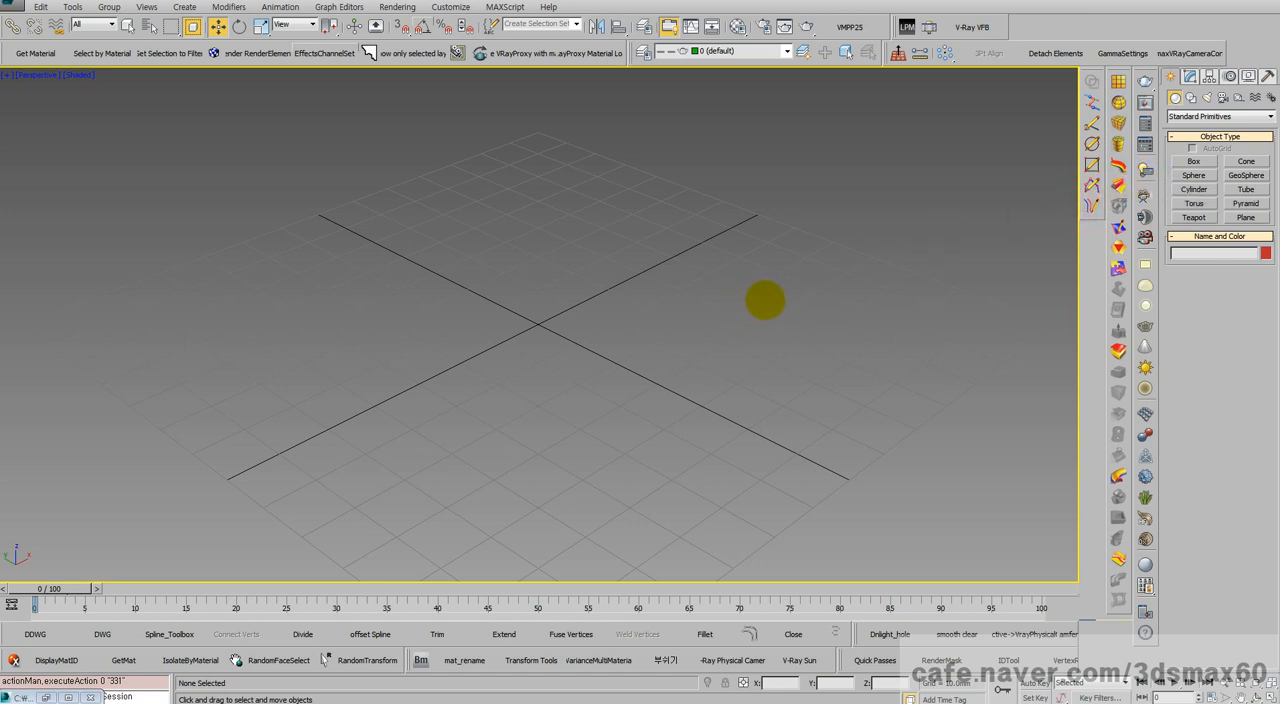
# Step: Create a square plane about 139 mm per side centred on the grid origin, and hide the viewport grid
pyautogui.click(1246, 217)
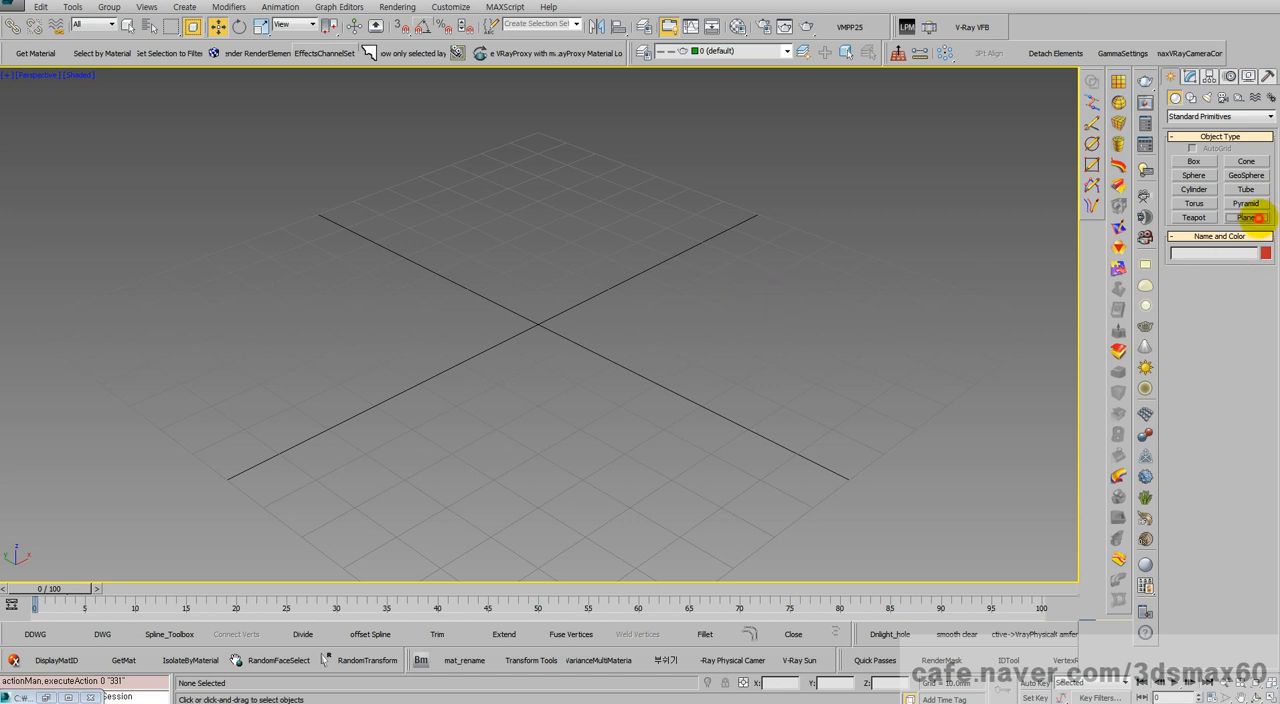
pyautogui.click(1232, 289)
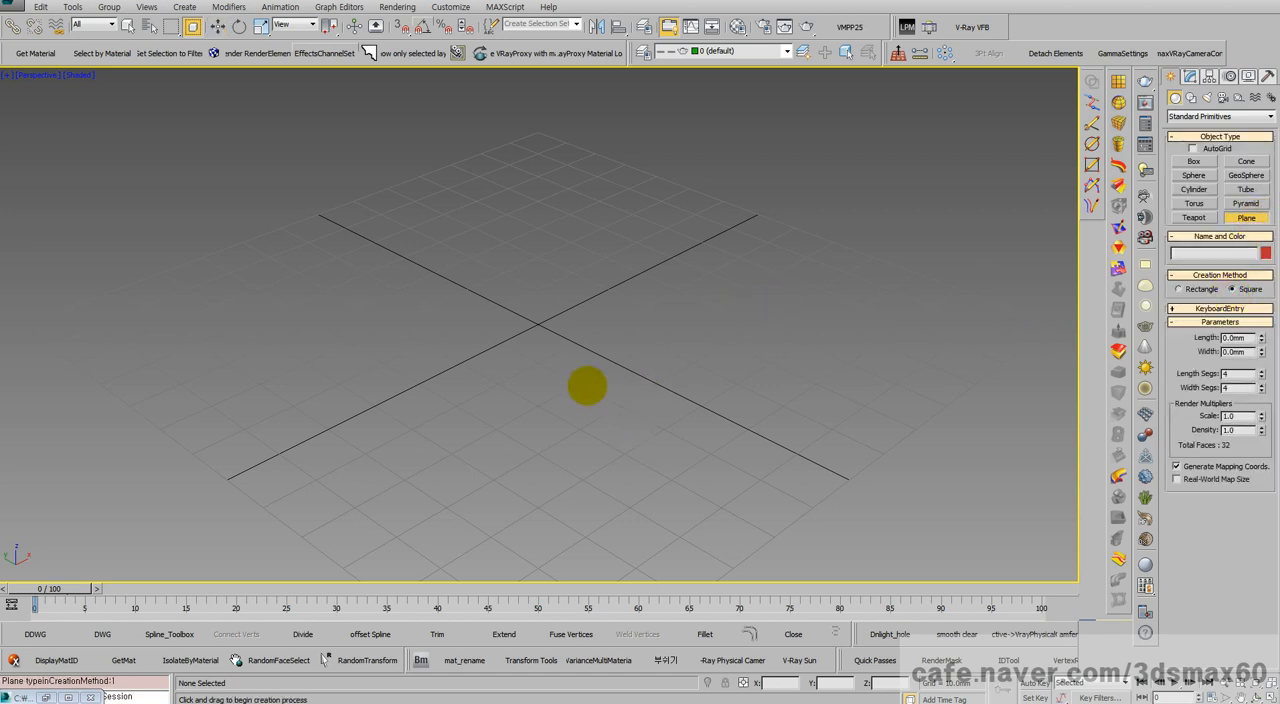
pyautogui.moveTo(539, 325); pyautogui.dragTo(552, 558)
pyautogui.press('w')
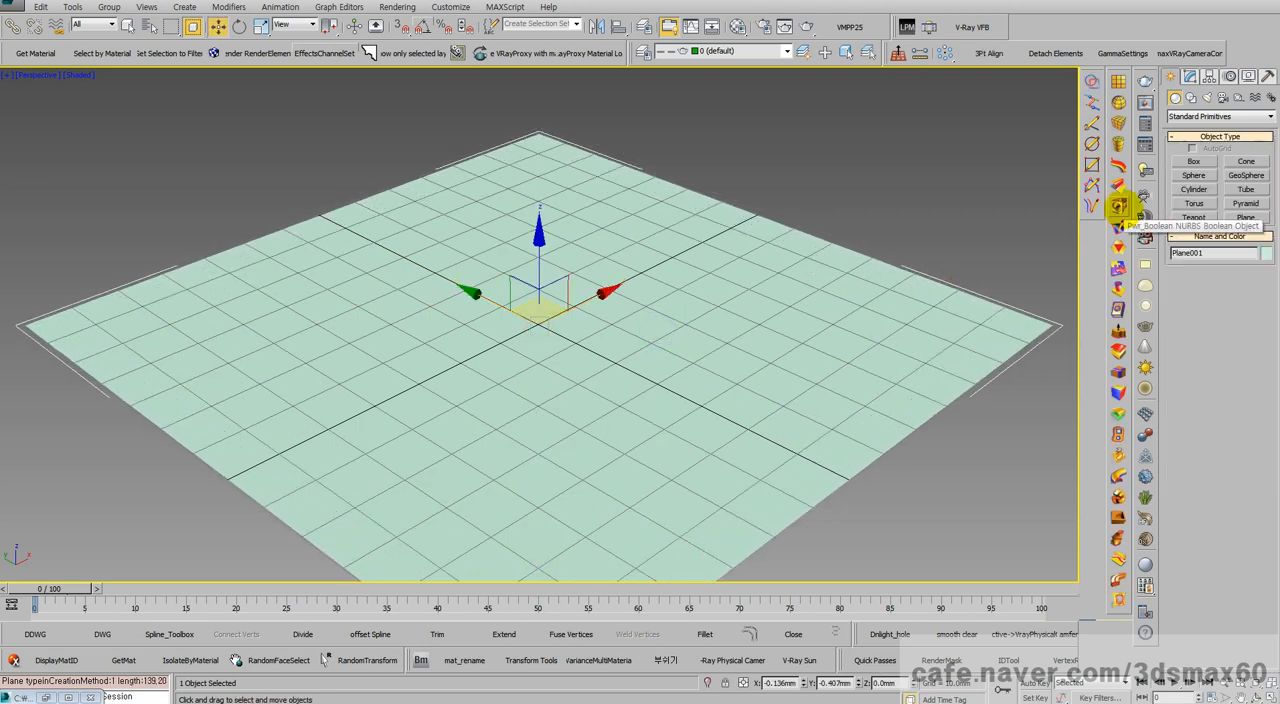
pyautogui.press('g')
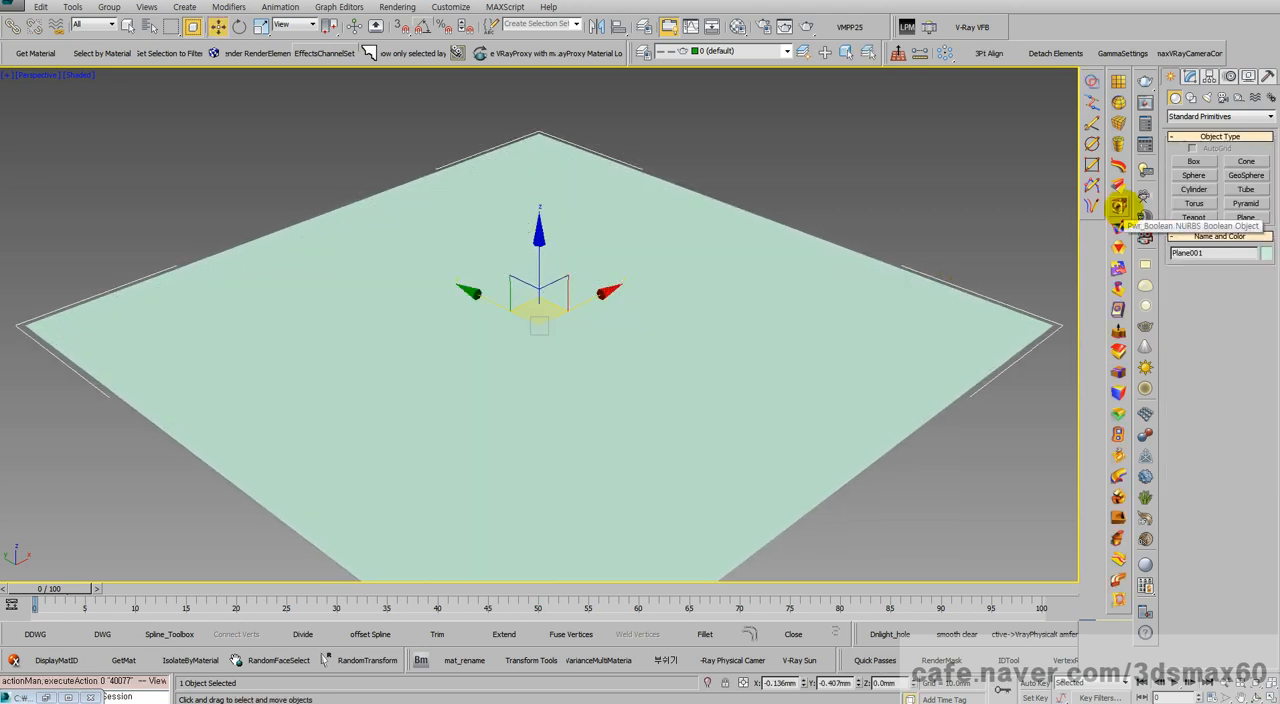
# Step: Create a teapot with a radius of about 17.4 mm near the plane's centre and set its segments to 14
pyautogui.click(1190, 161)
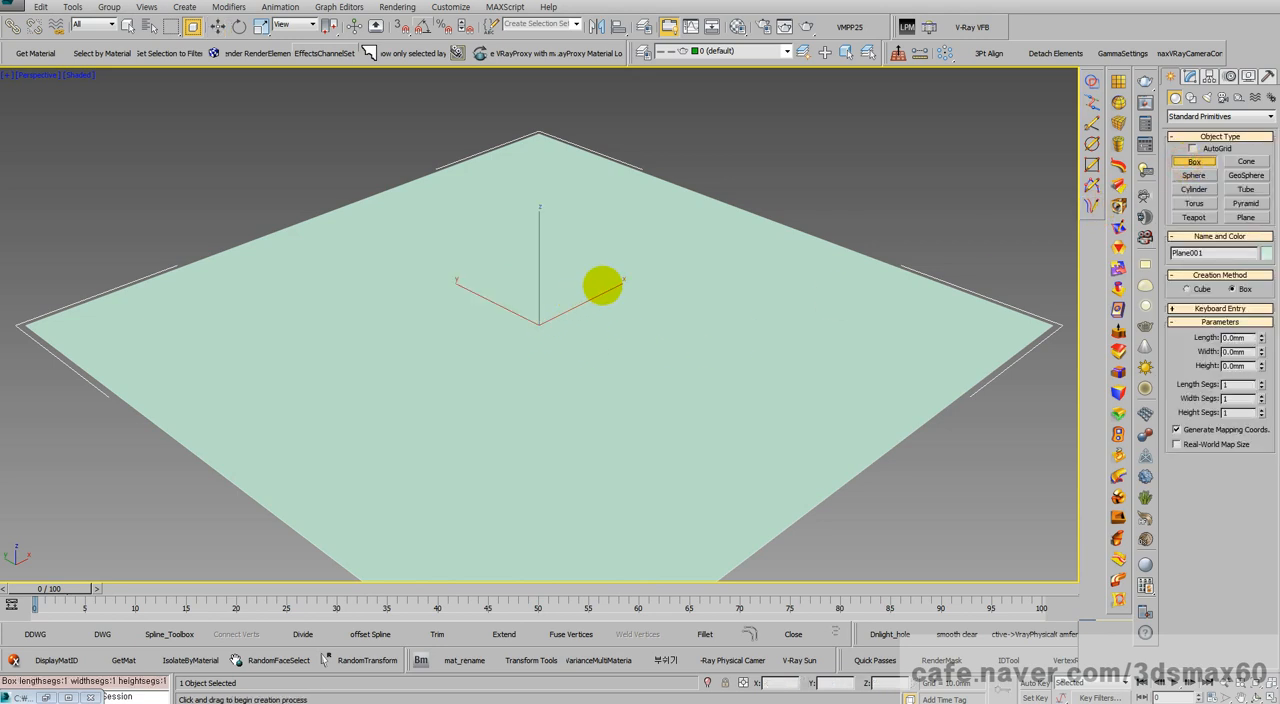
pyautogui.click(1193, 216)
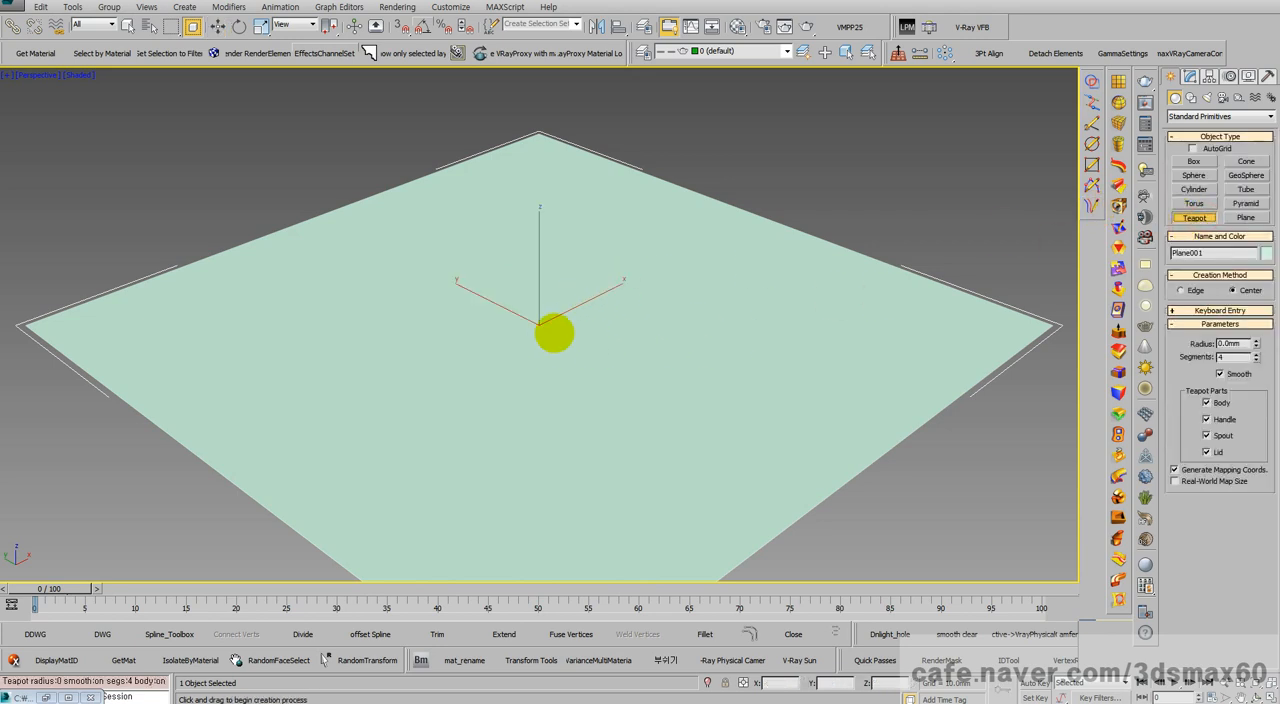
pyautogui.moveTo(555, 333); pyautogui.dragTo(553, 381)
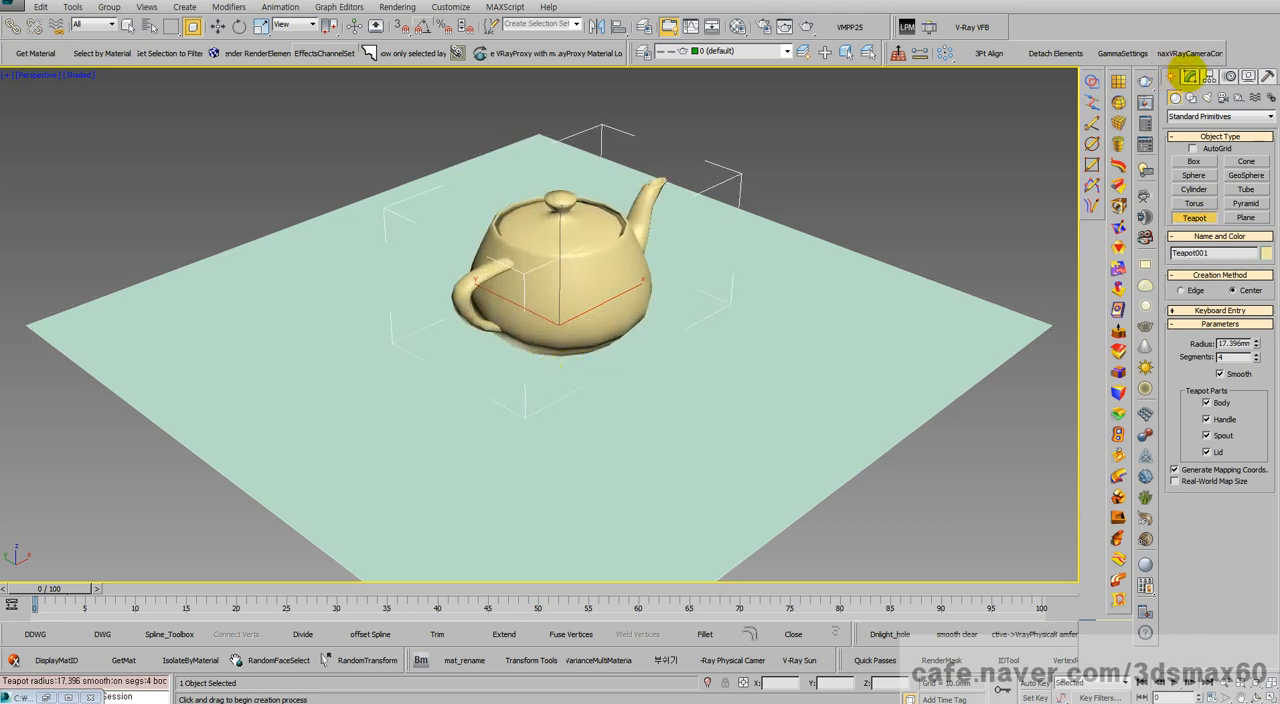
pyautogui.click(1189, 76)
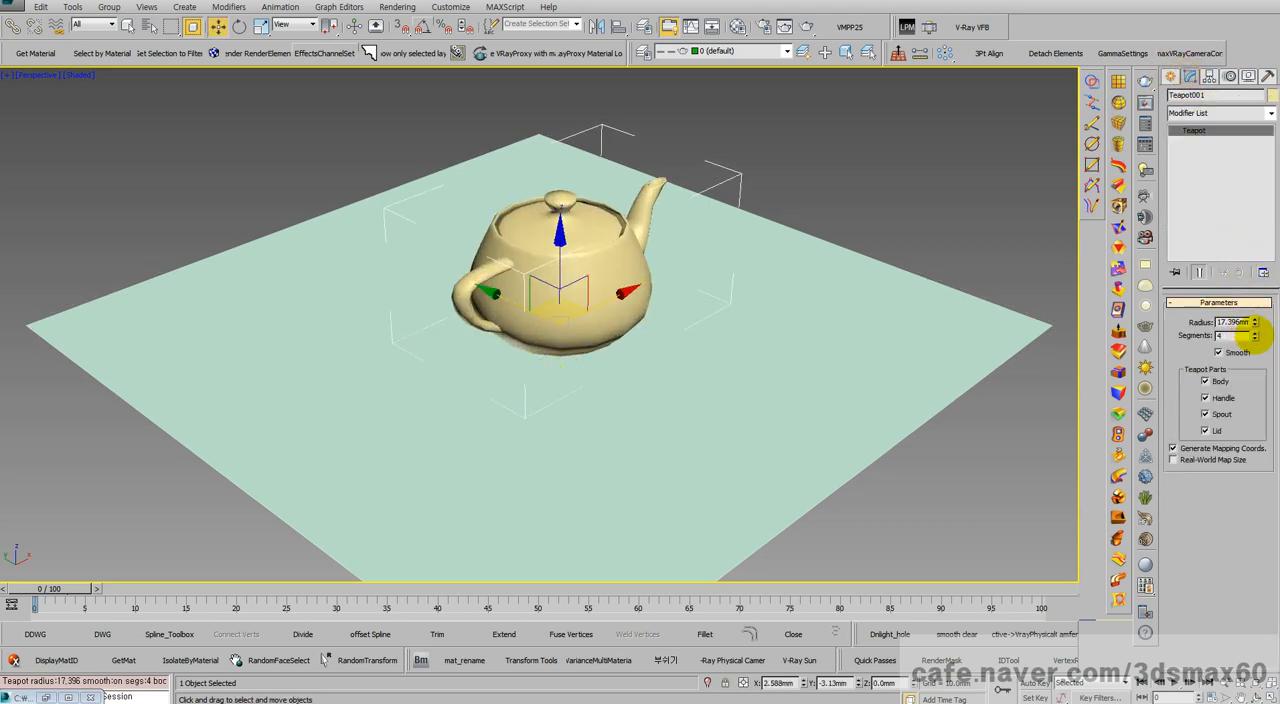
pyautogui.moveTo(1256, 335); pyautogui.dragTo(1248, 266)
# Step: Add a standard Omni light and raise it about 87 mm above the plane over the teapot
pyautogui.scroll(-4, 692, 248)
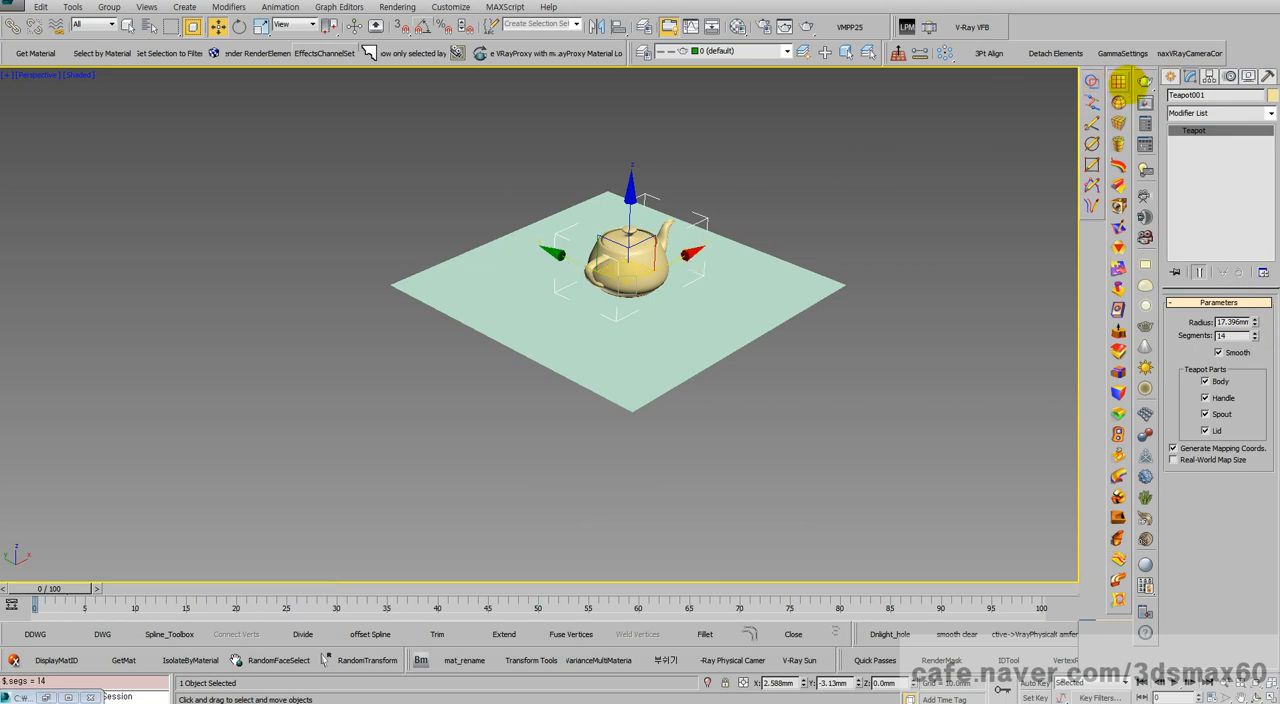
pyautogui.click(1171, 76)
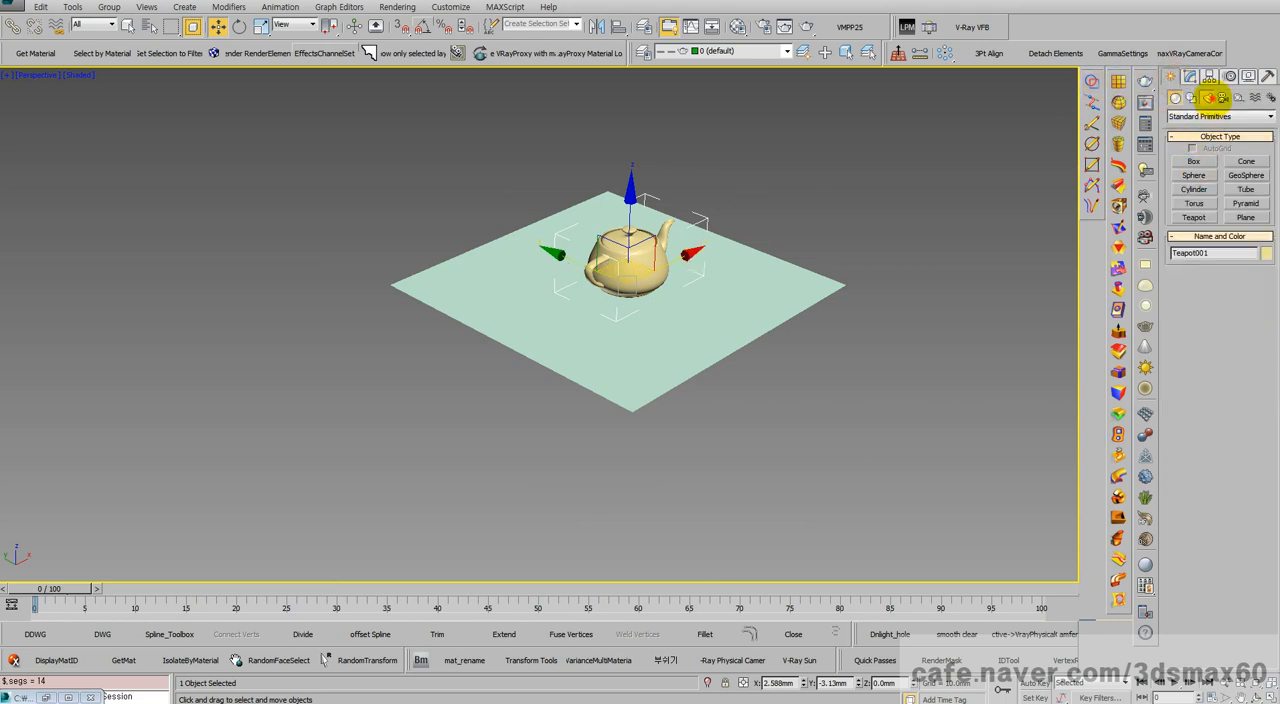
pyautogui.click(1208, 97)
pyautogui.click(1190, 116)
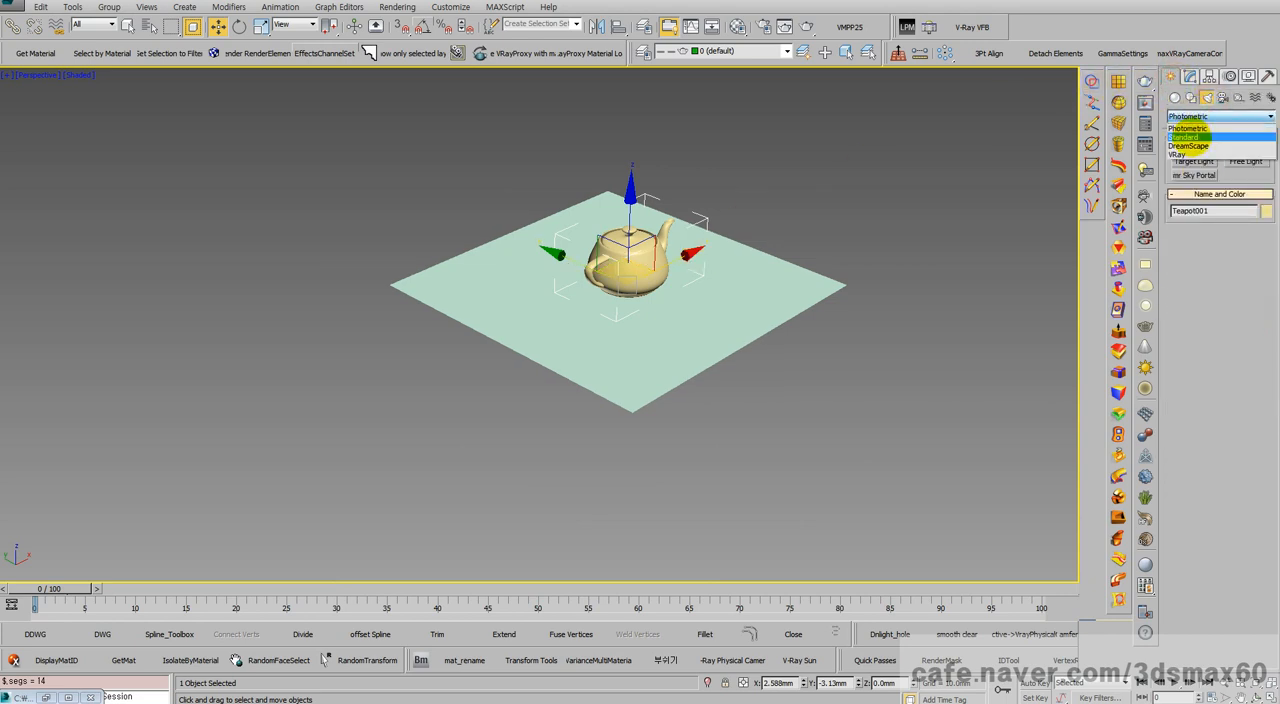
pyautogui.click(1188, 134)
pyautogui.click(1194, 189)
pyautogui.moveTo(716, 299); pyautogui.dragTo(762, 58)
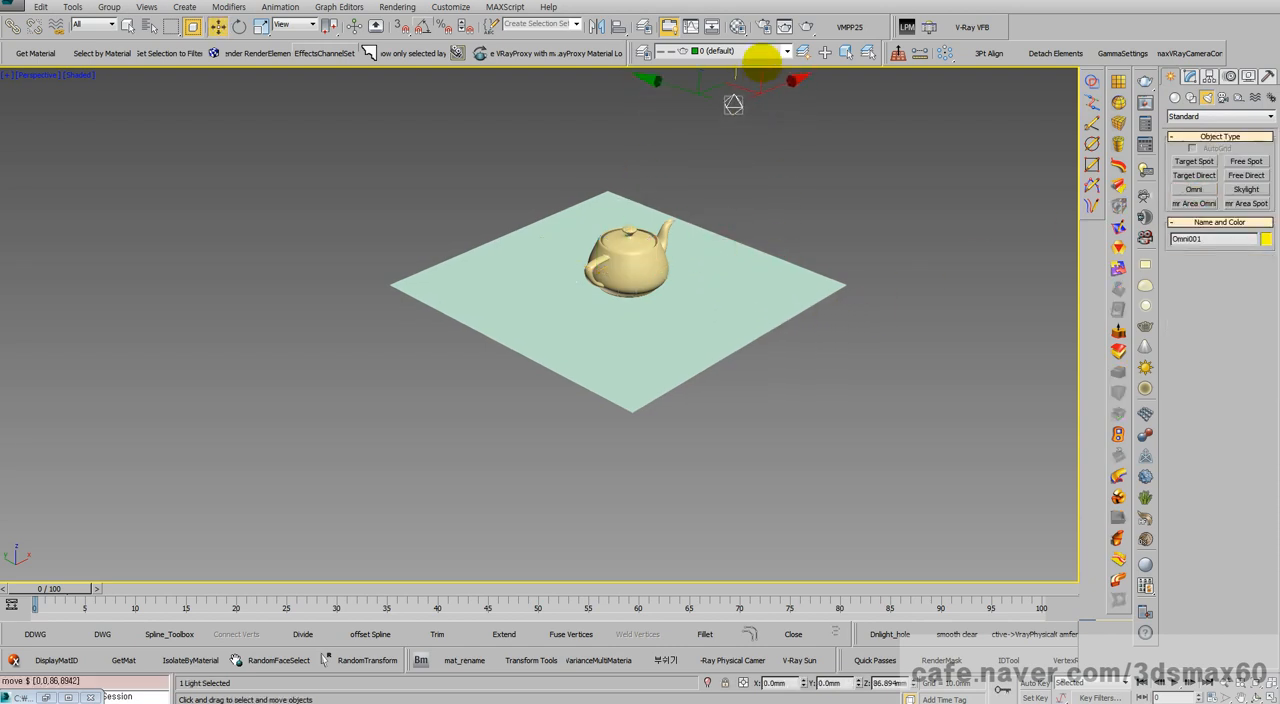
# Step: Set the omni light's shadow type to Shadow Map and expand its shadow map parameters
pyautogui.click(1189, 77)
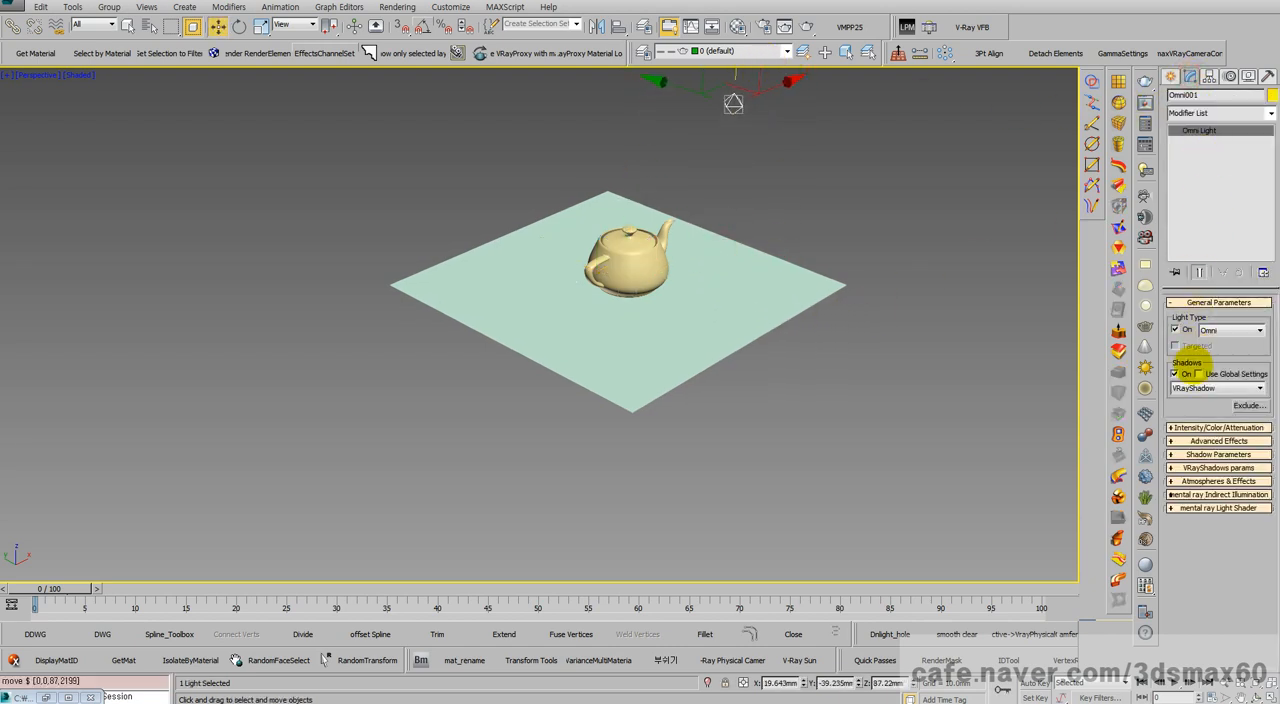
pyautogui.click(1215, 388)
pyautogui.click(1192, 426)
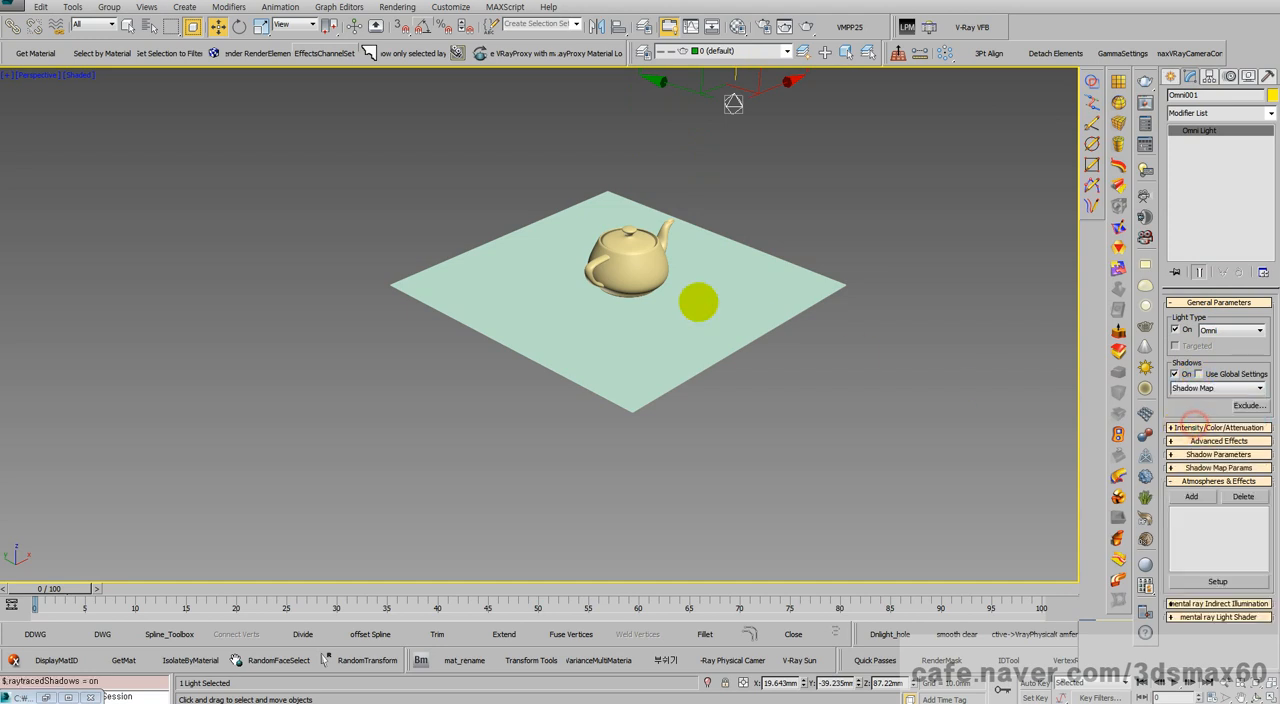
pyautogui.moveTo(700, 300); pyautogui.dragTo(711, 363, button='middle')
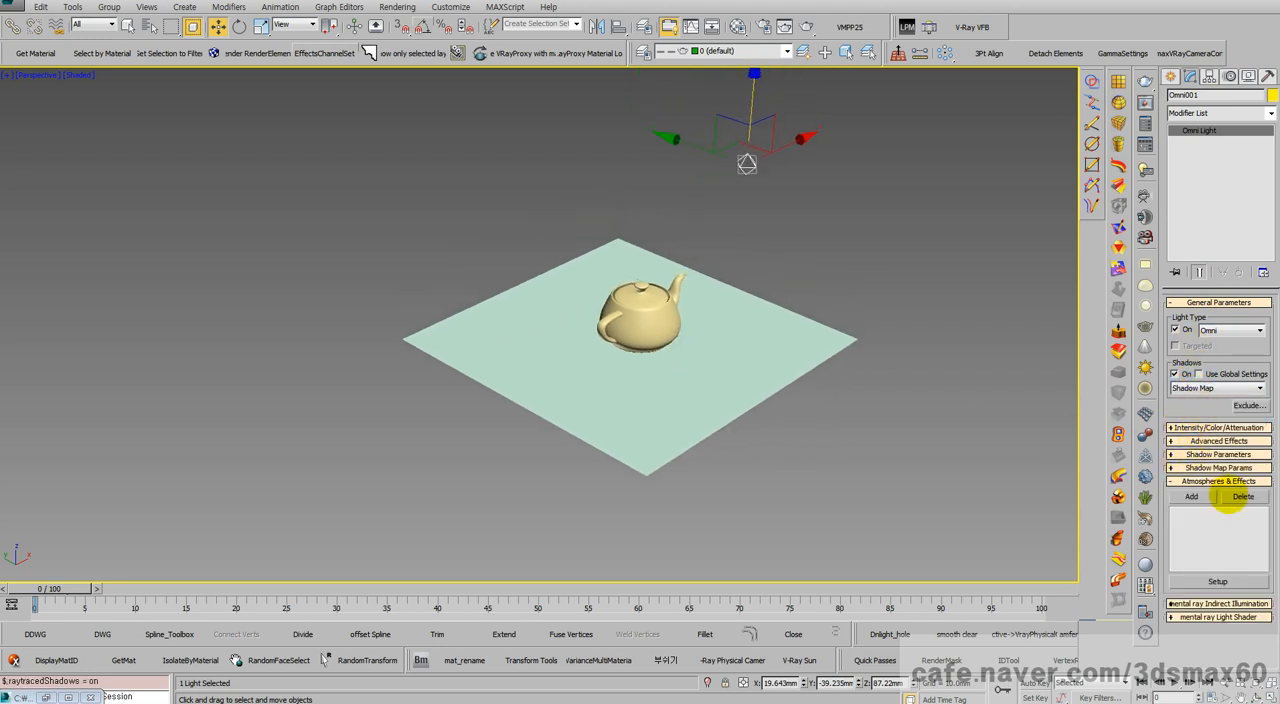
pyautogui.click(1218, 467)
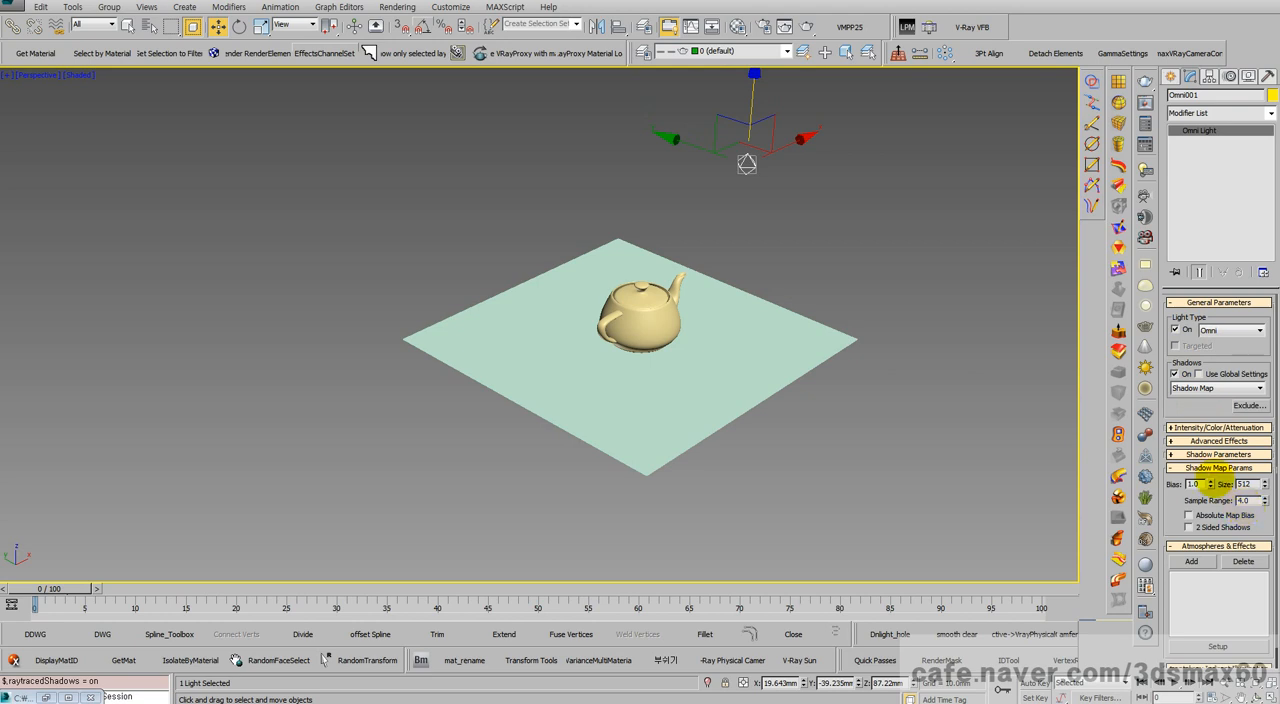
pyautogui.doubleClick(1244, 484)
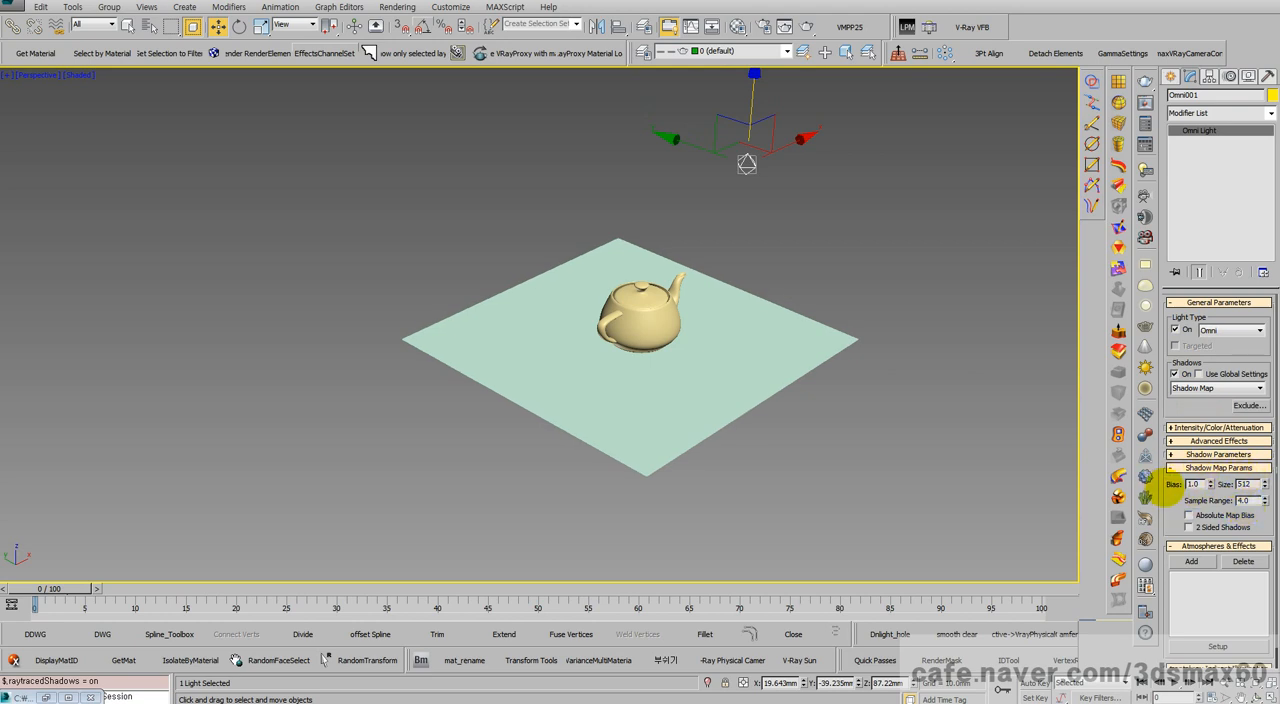
# Step: Render the perspective view of the teapot and plane at 640 x 480 with V-Ray
pyautogui.scroll(5, 772, 386)
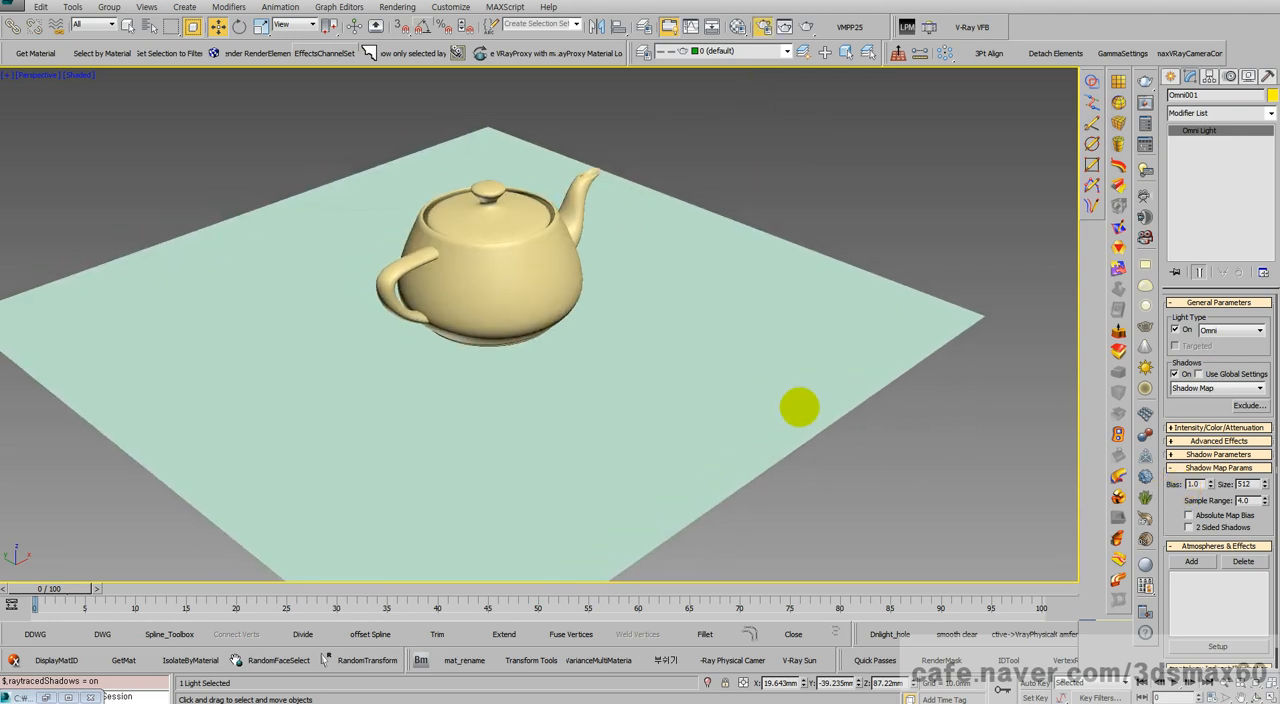
pyautogui.press('F10')
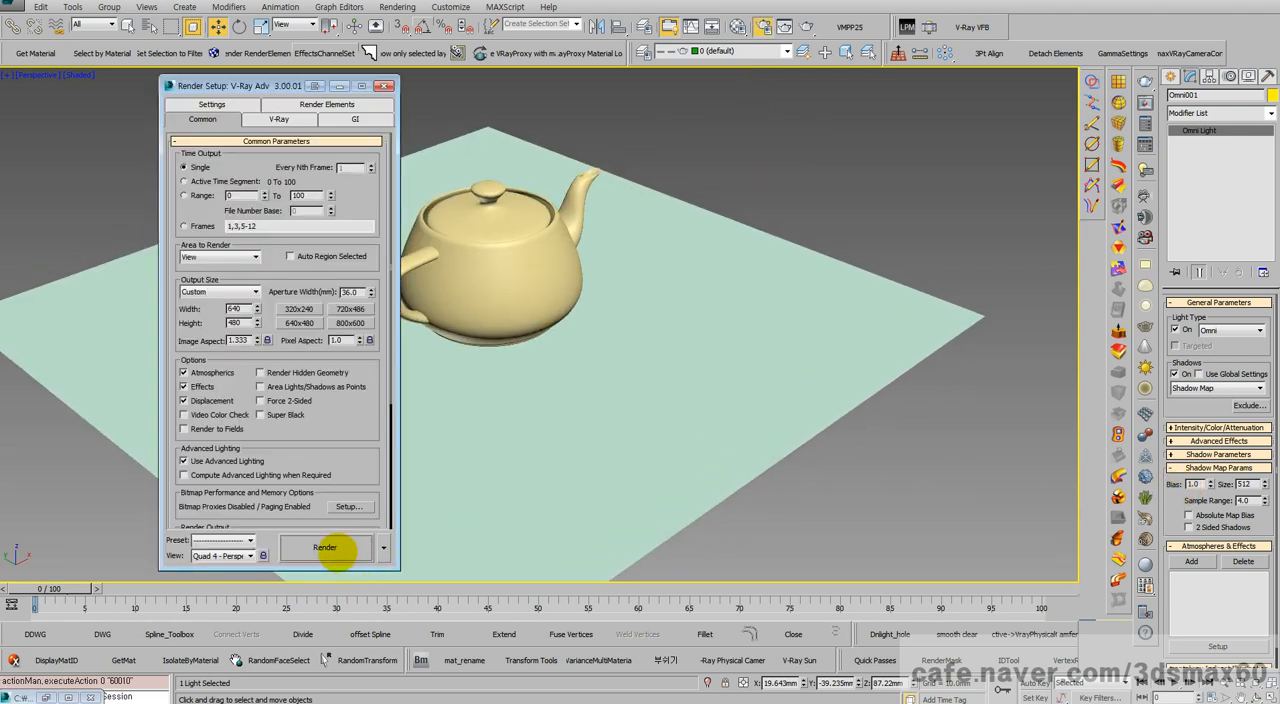
pyautogui.click(330, 548)
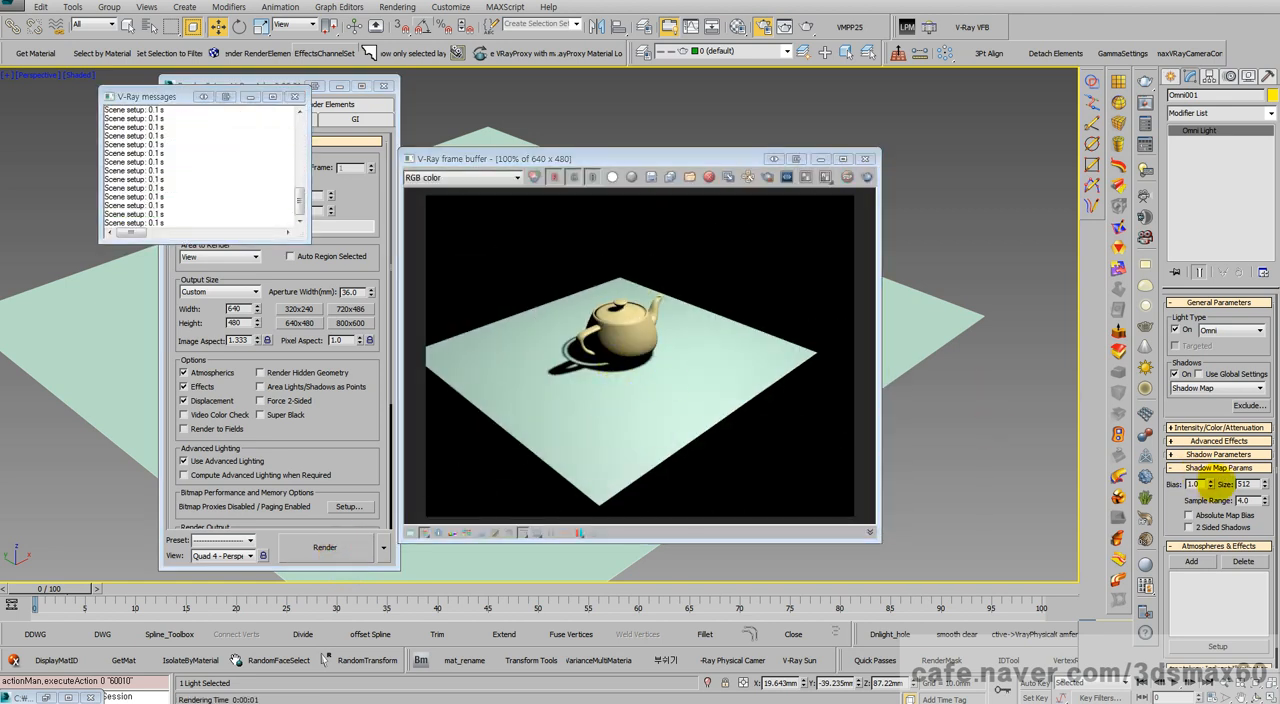
# Step: Enable 2 Sided Shadows for the omni light's shadow map and render the scene again
pyautogui.doubleClick(1247, 484)
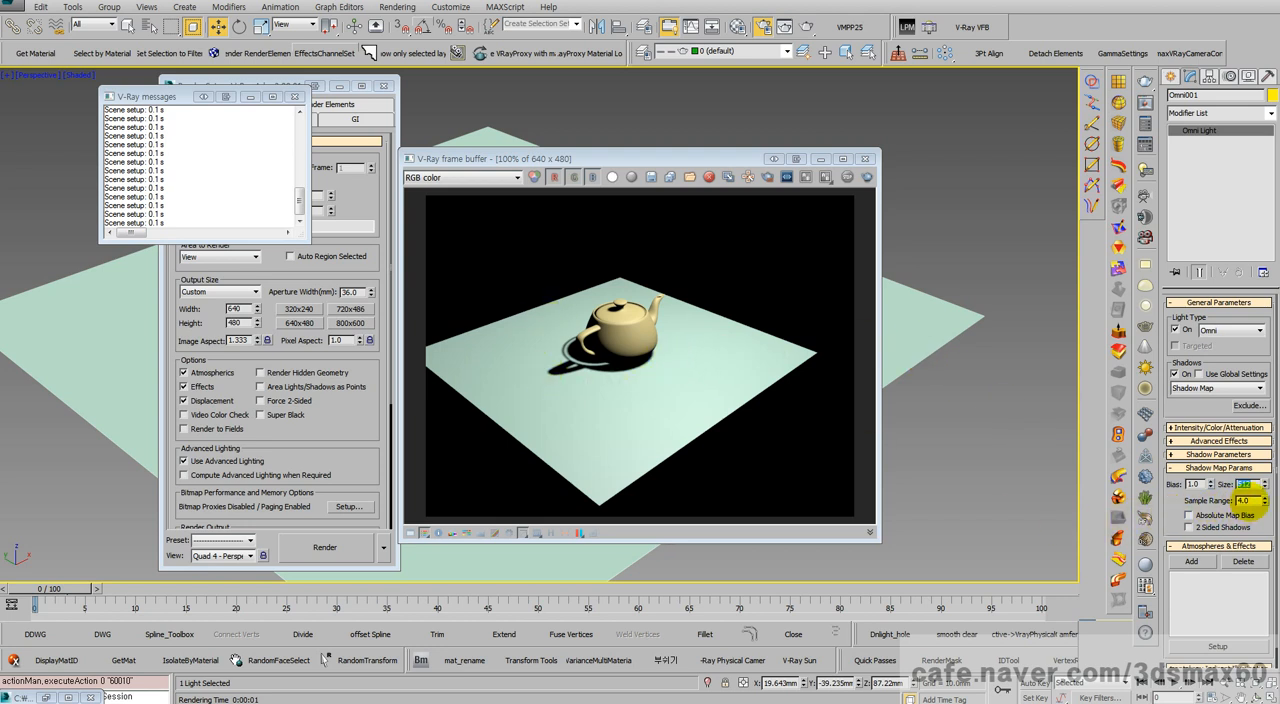
pyautogui.doubleClick(1245, 500)
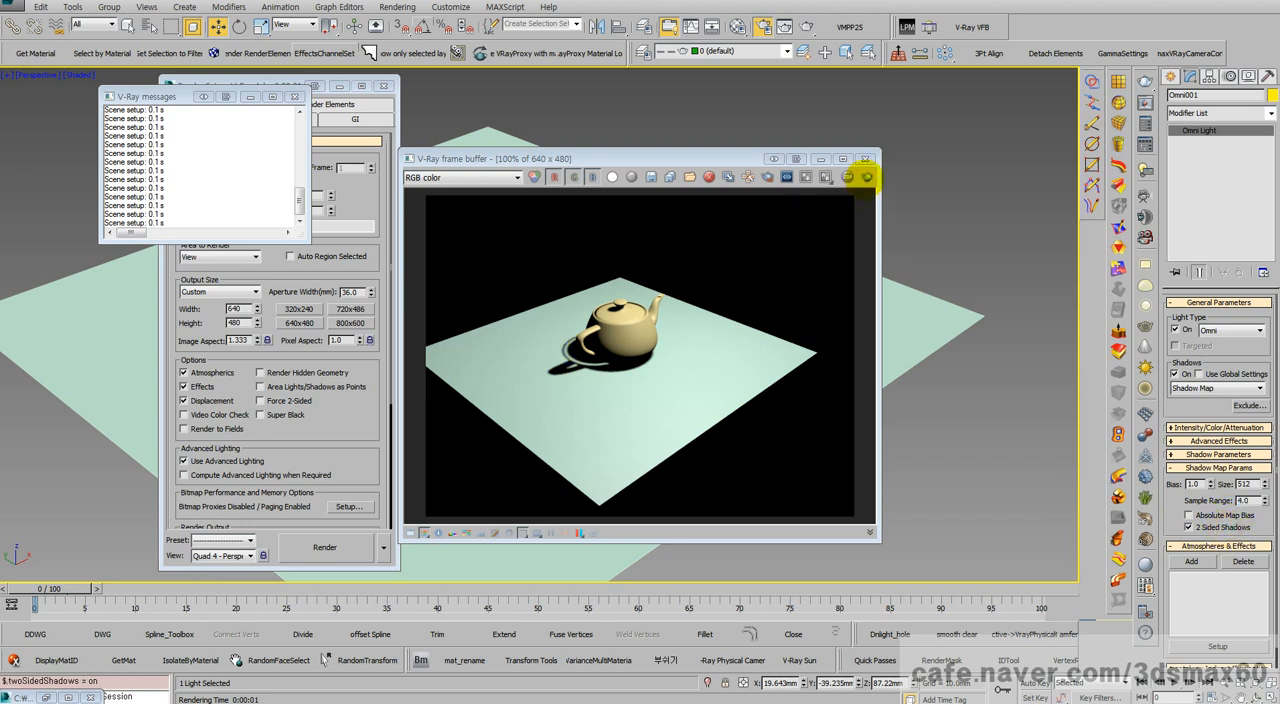
pyautogui.click(866, 177)
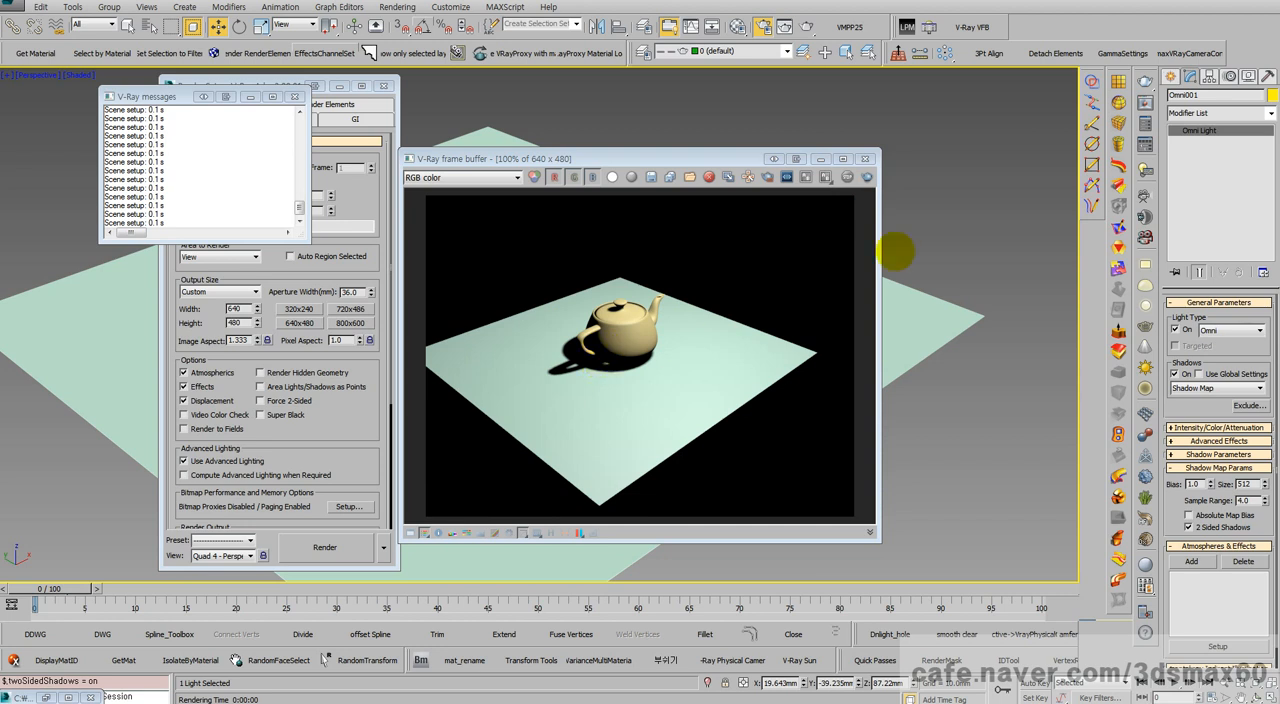
# Step: Close the frame buffer, raise the shadow map bias to 6.27 and render the teapot scene
pyautogui.click(866, 158)
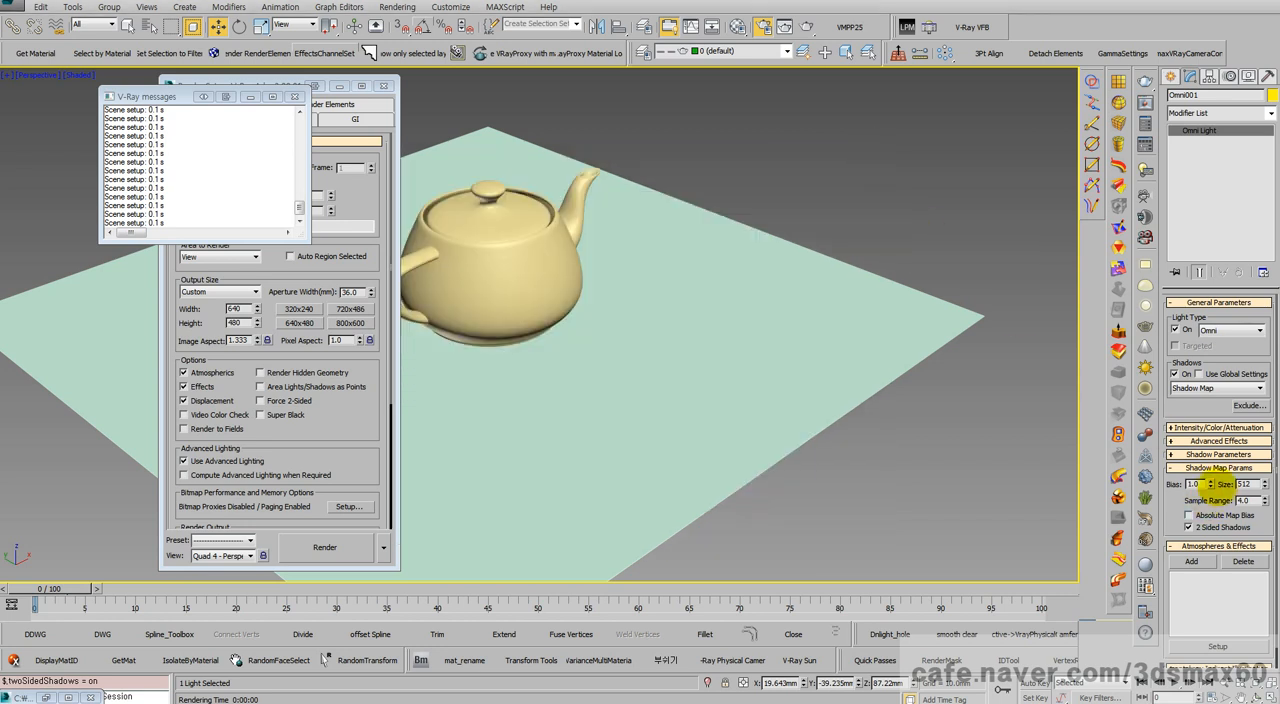
pyautogui.moveTo(1211, 485); pyautogui.dragTo(1159, 132)
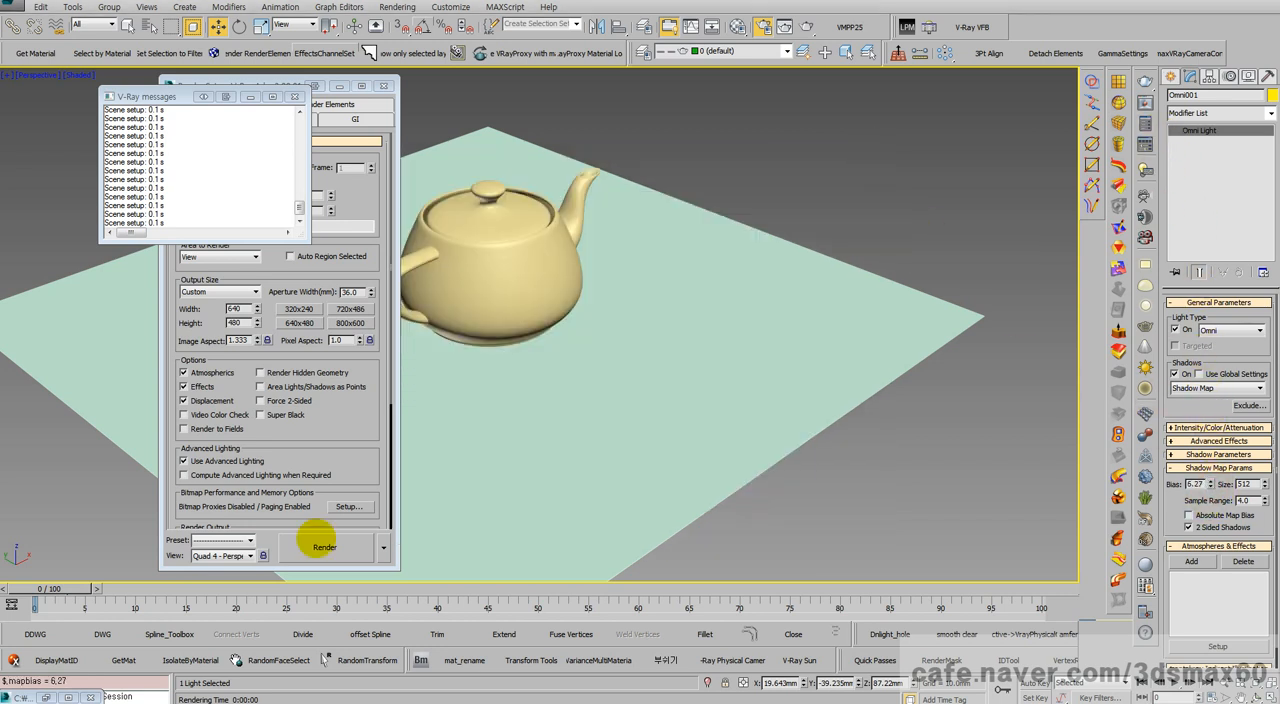
pyautogui.click(307, 549)
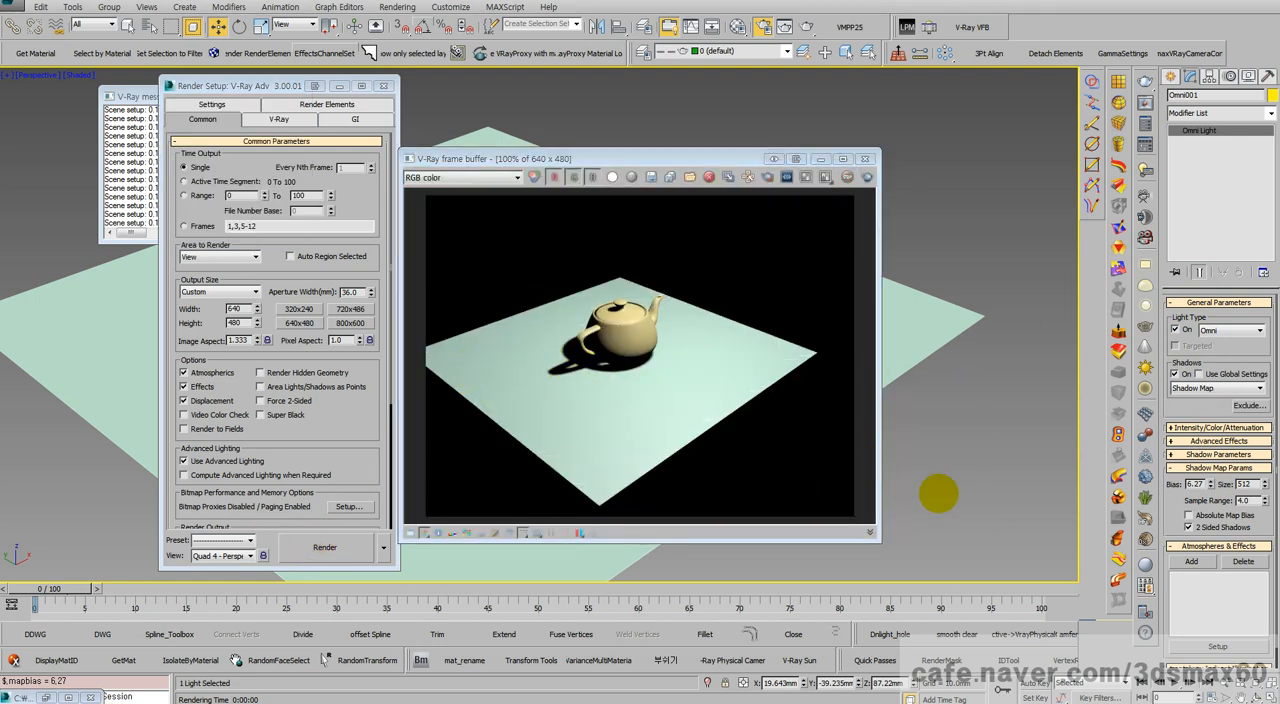
# Step: Set the omni light's shadow map bias to 20 and re-render to compare the teapot's shadow
pyautogui.doubleClick(1195, 484)
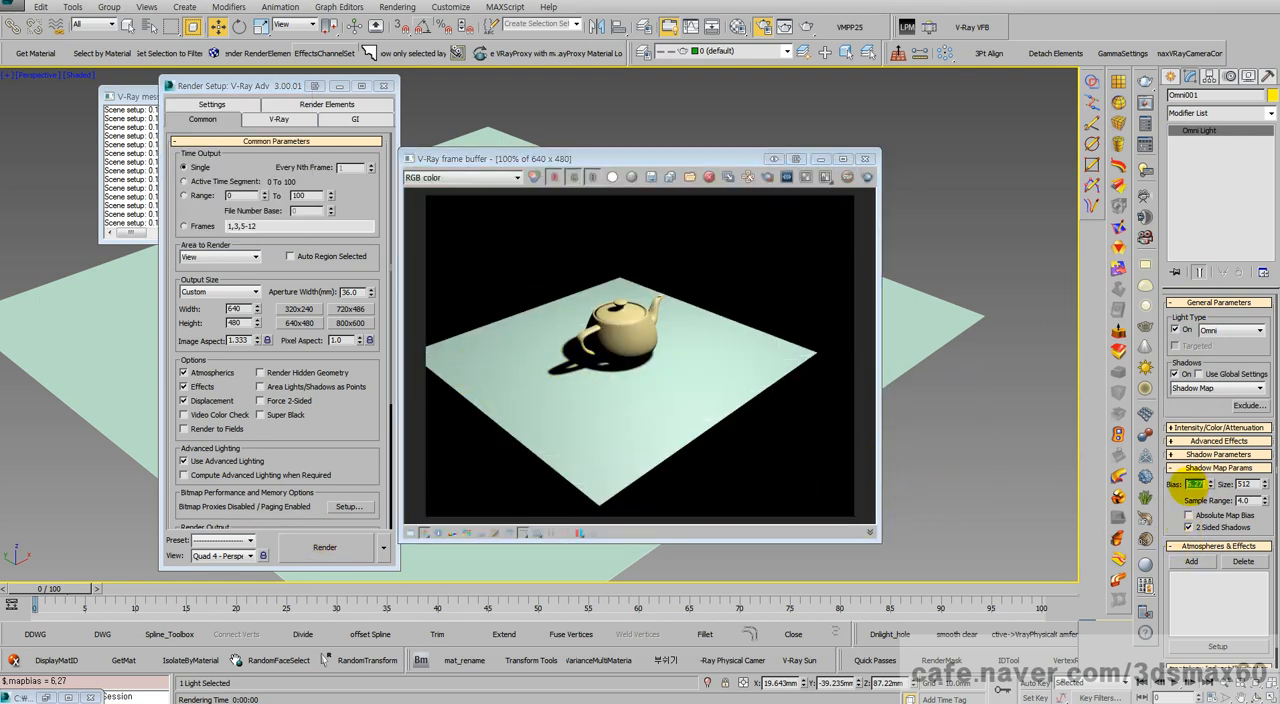
pyautogui.write('20')
pyautogui.press('Return')
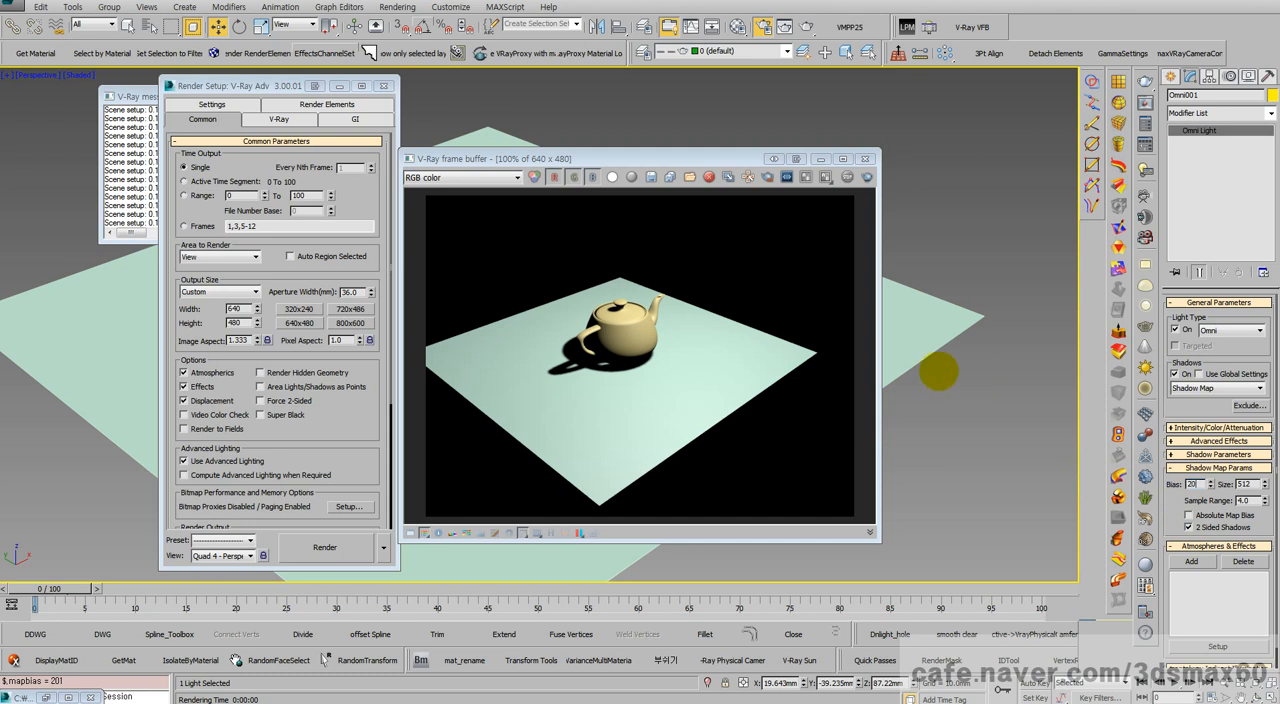
pyautogui.click(867, 176)
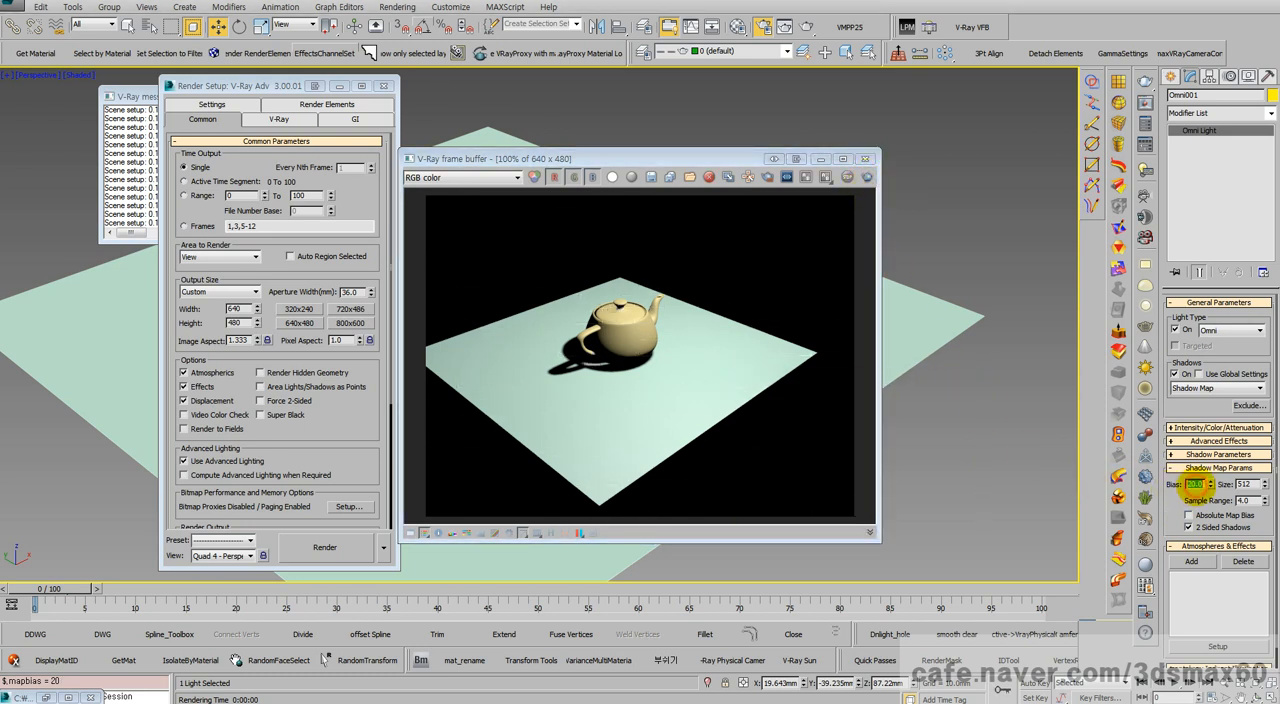
# Step: Set the omni light's shadow map bias to 50 and render the scene again
pyautogui.write('50')
pyautogui.press('Return')
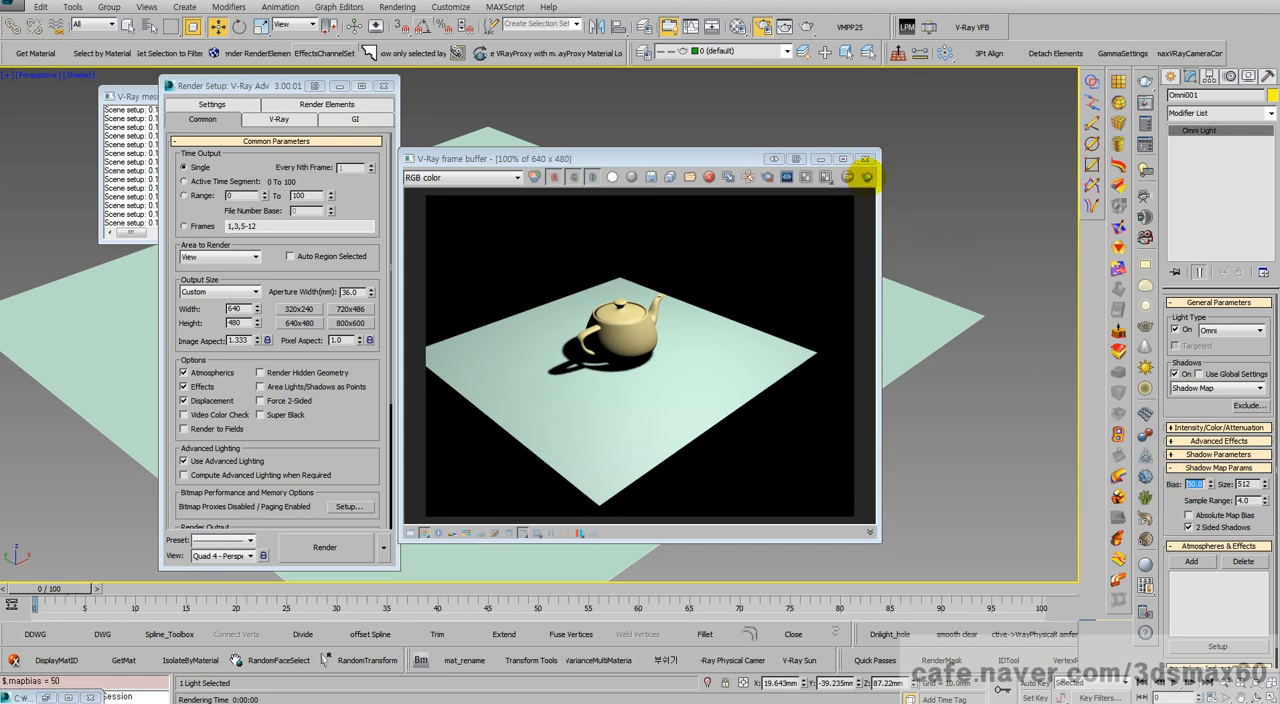
pyautogui.click(867, 176)
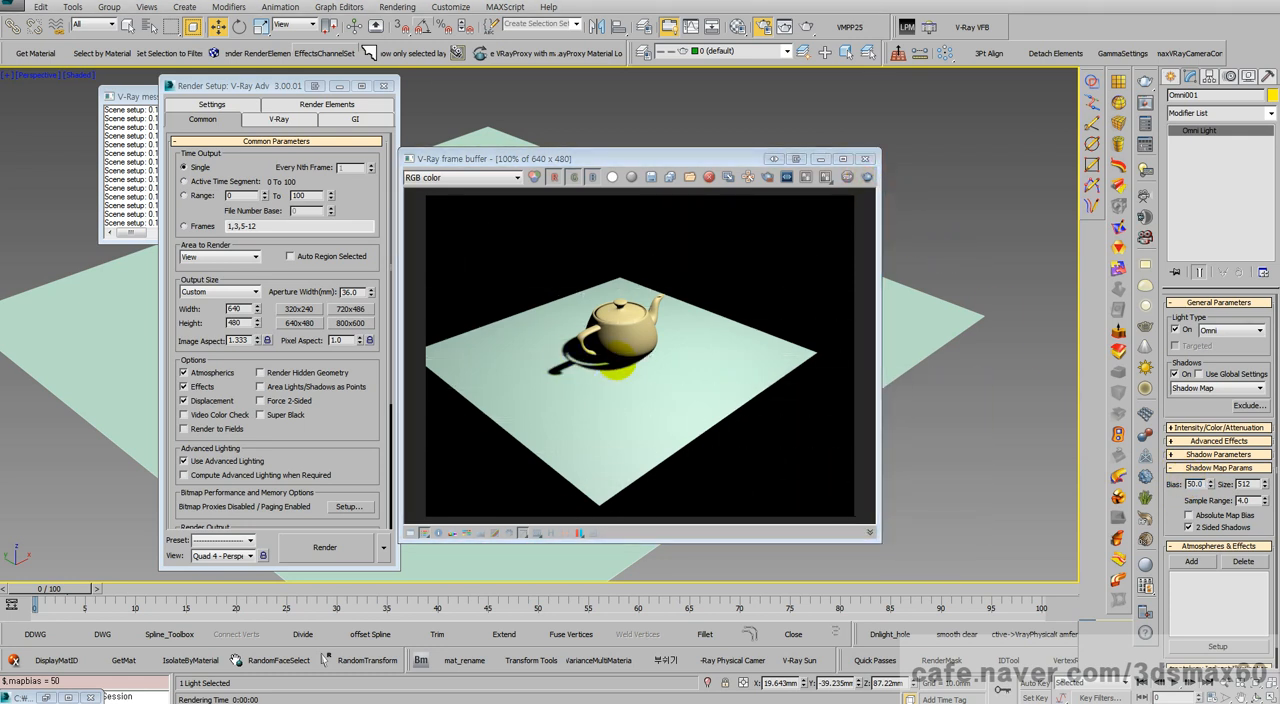
# Step: Move the frame buffer off the scene and move the omni light horizontally away from the teapot to about X 54.8 mm, Y -111 mm
pyautogui.moveTo(672, 158); pyautogui.dragTo(300, 155)
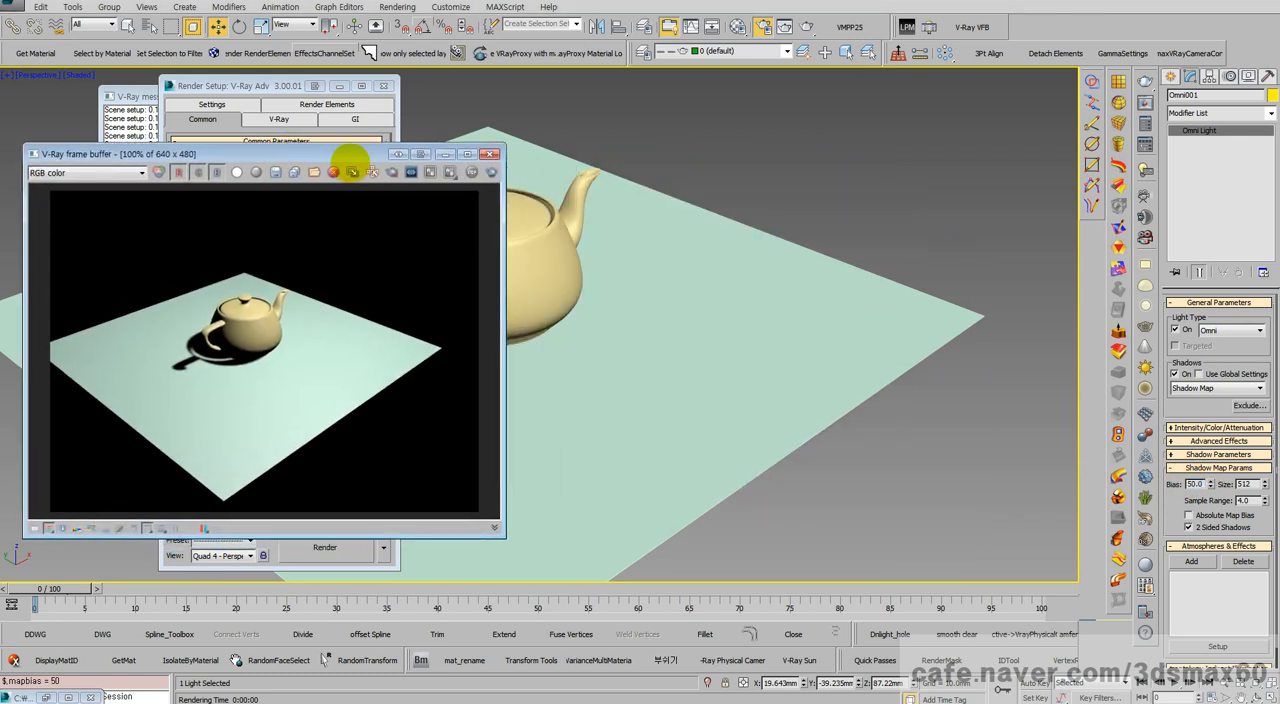
pyautogui.scroll(-5, 716, 190)
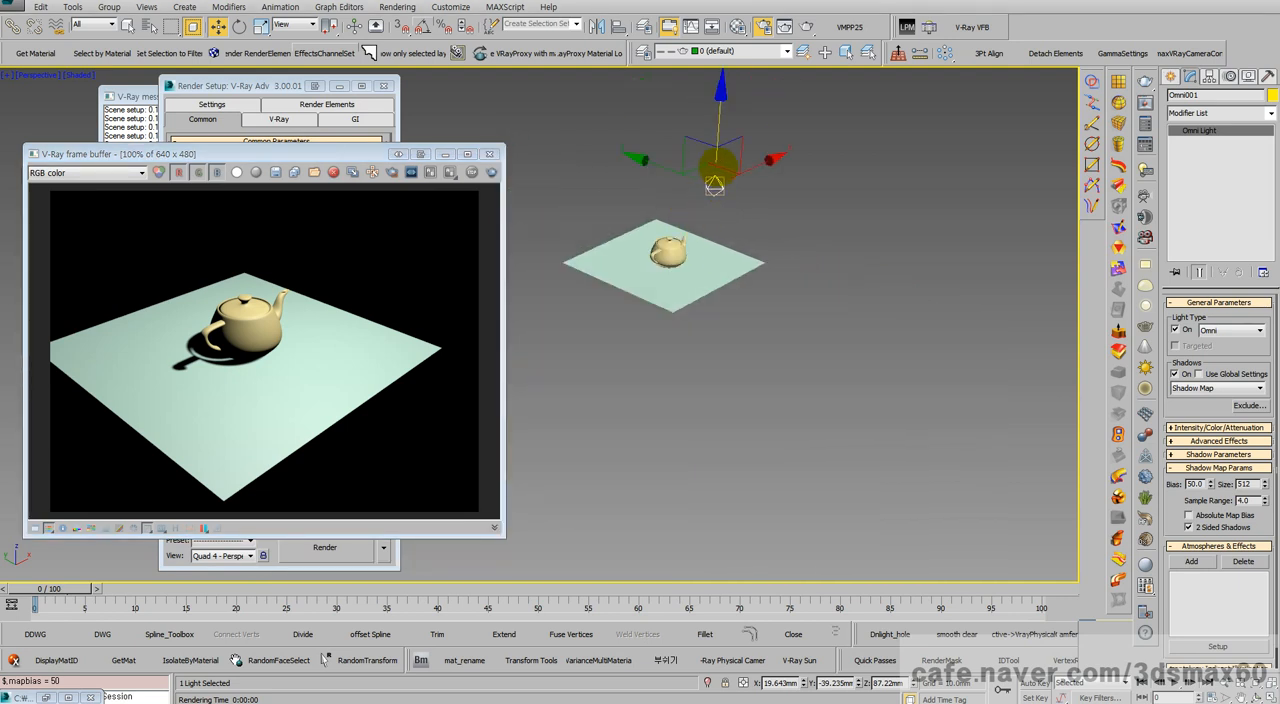
pyautogui.moveTo(716, 170); pyautogui.dragTo(804, 181)
pyautogui.scroll(3, 766, 231)
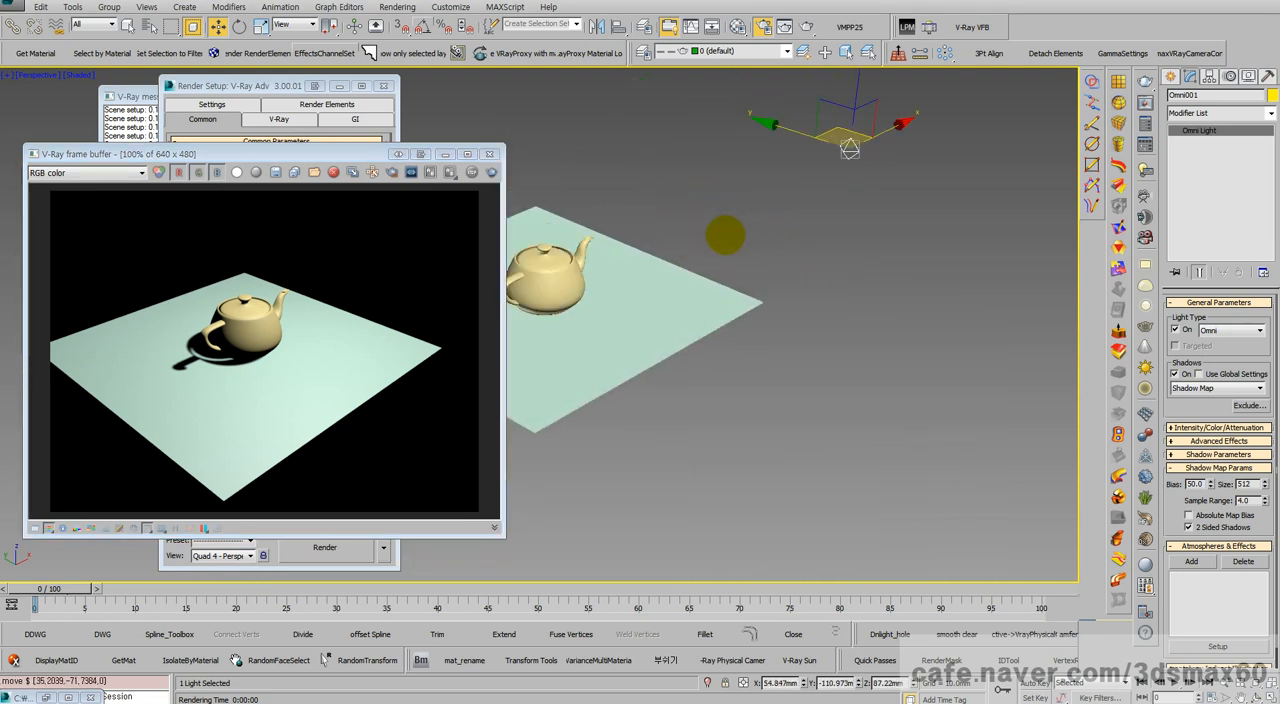
pyautogui.scroll(6, 740, 240)
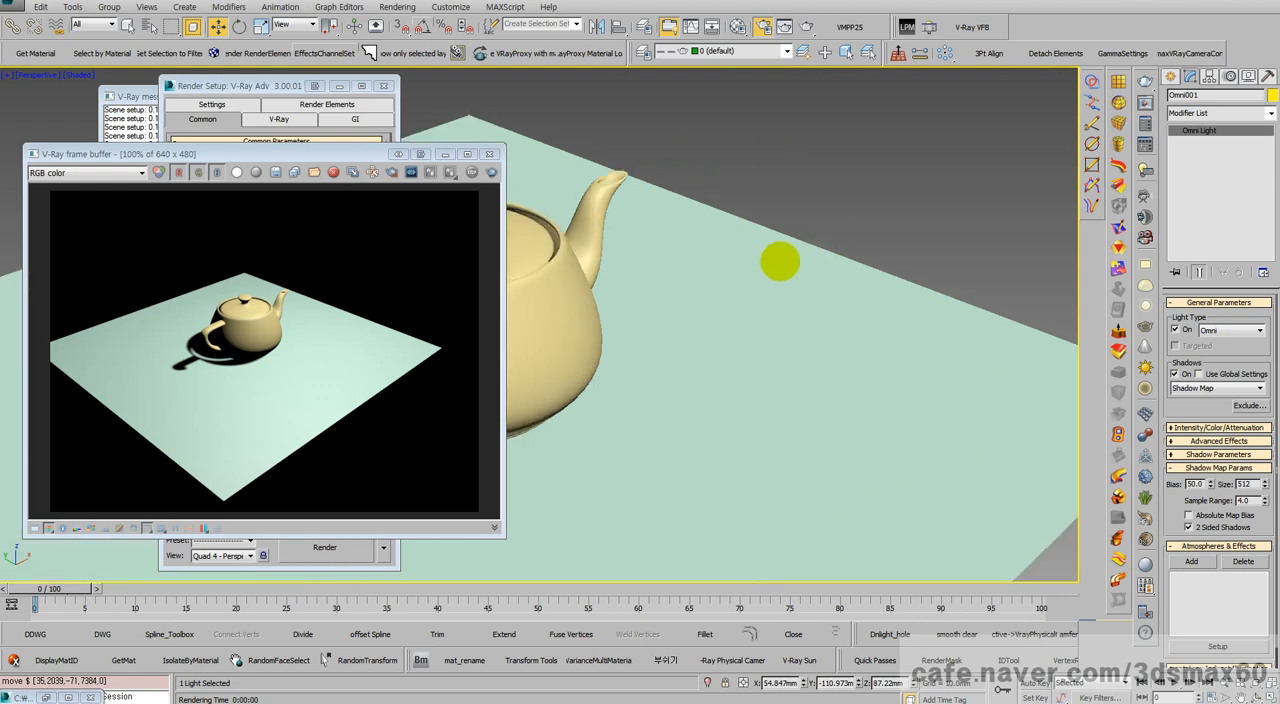
# Step: Set the omni light's shadow map bias to 100 and render the teapot scene
pyautogui.scroll(-4, 800, 255)
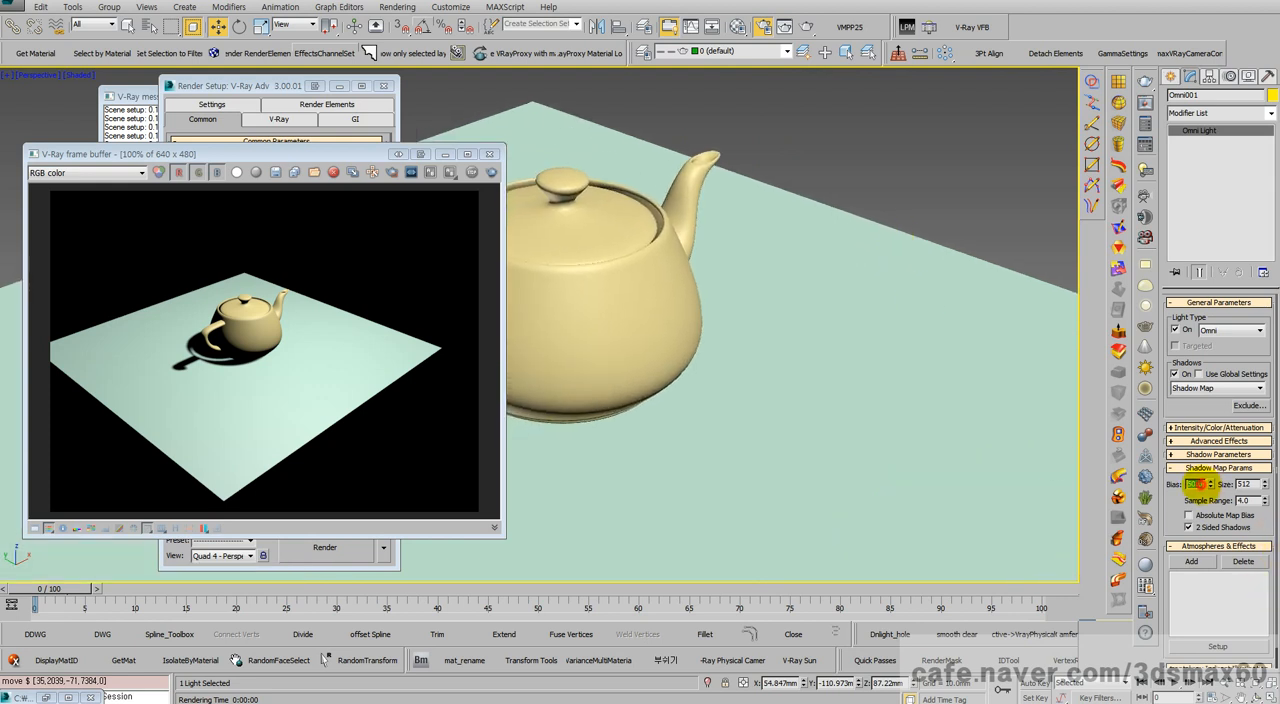
pyautogui.press('Return')
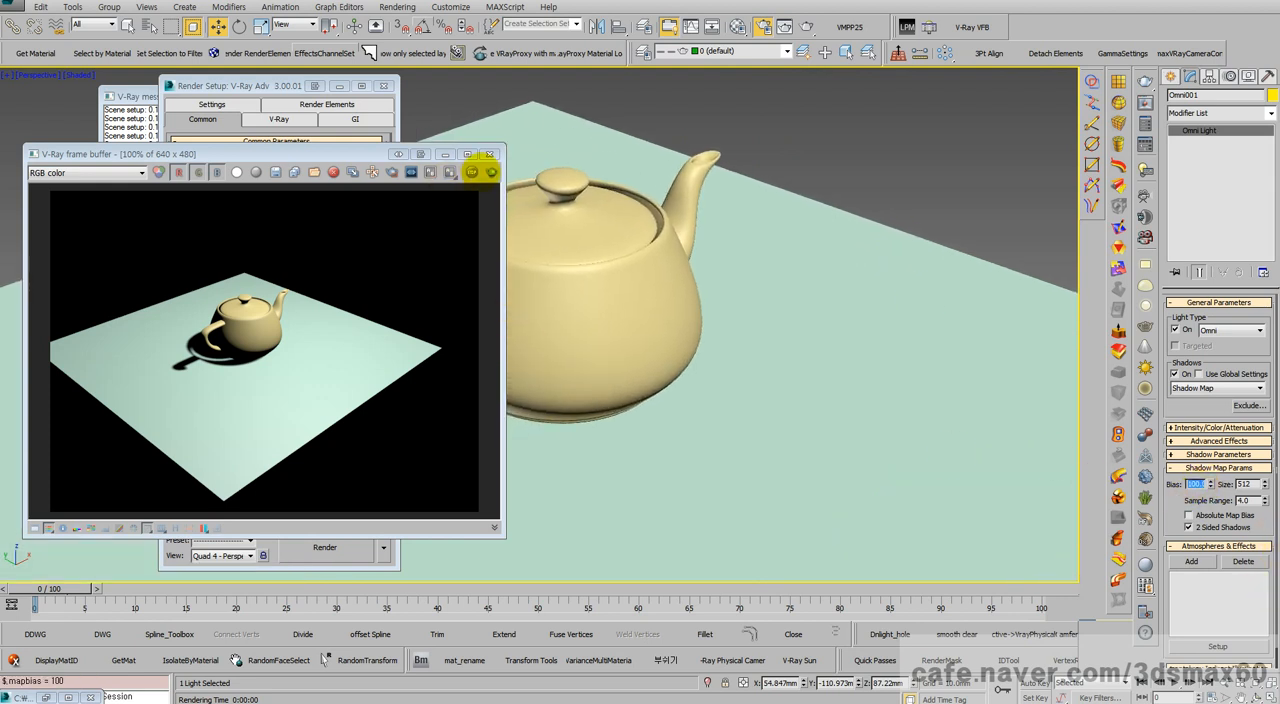
pyautogui.click(491, 172)
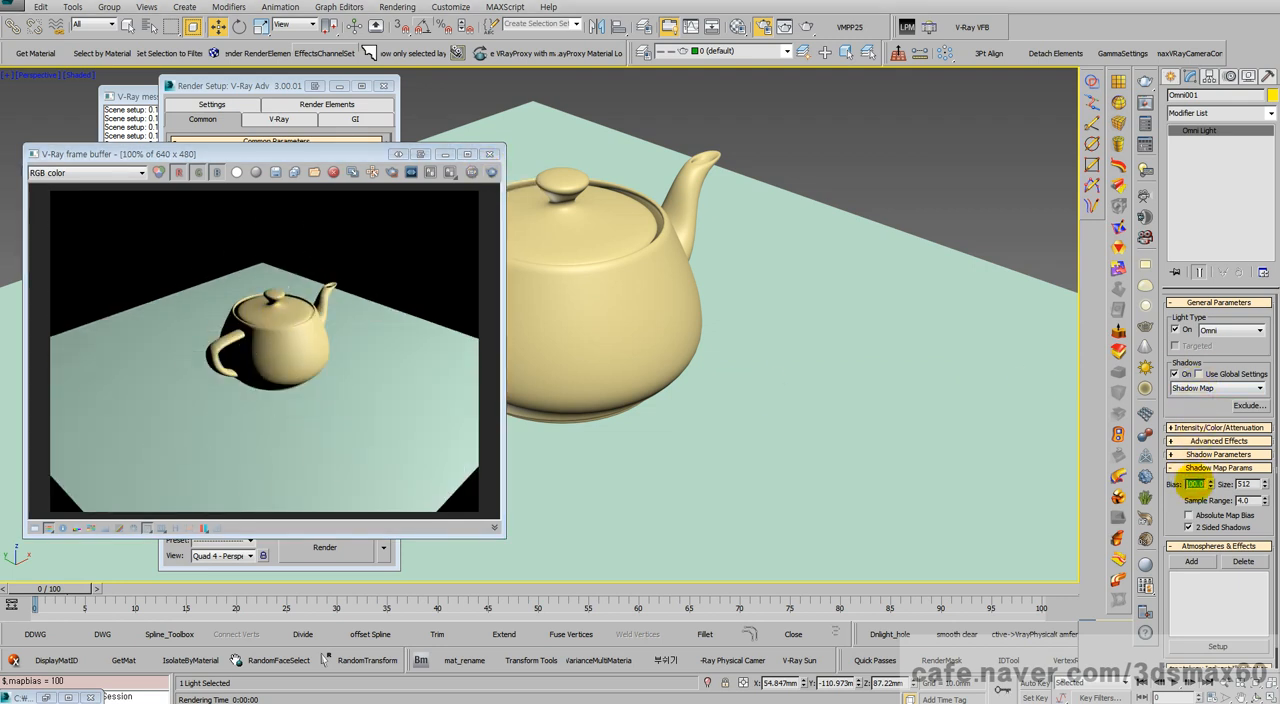
# Step: Set the shadow map bias to 50 and re-render with the omni light in its new position
pyautogui.write('50')
pyautogui.press('Return')
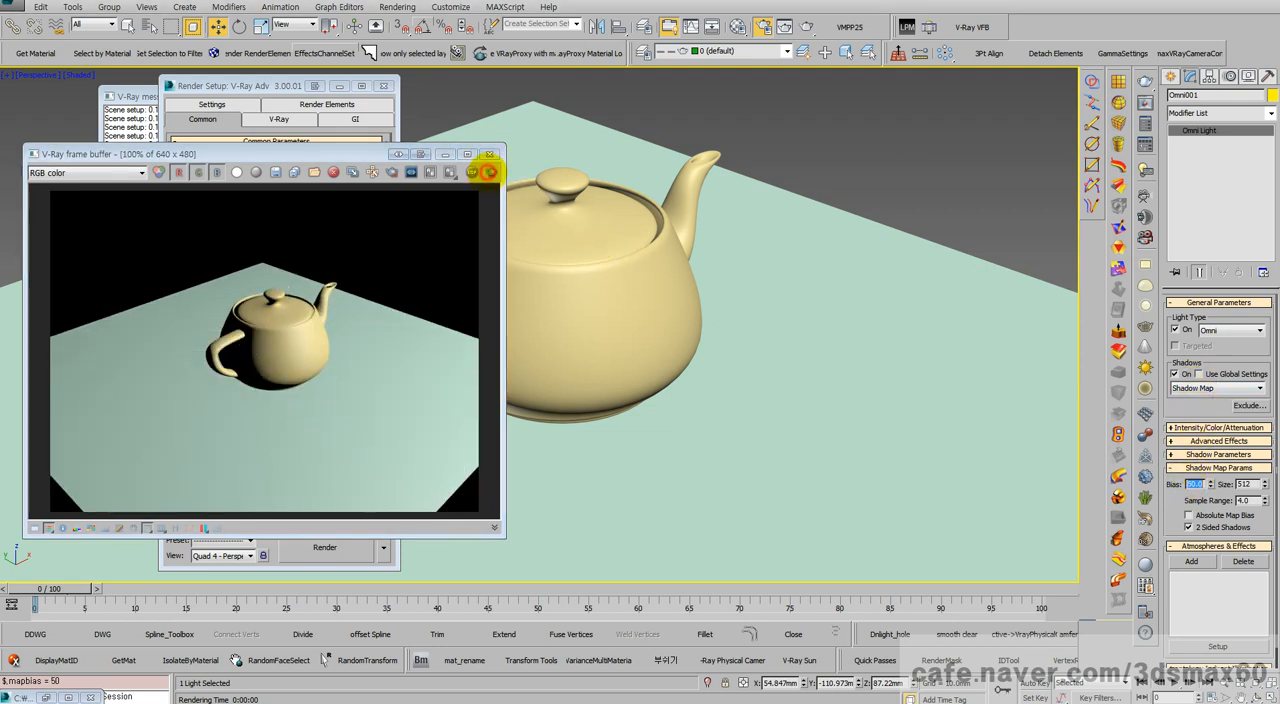
pyautogui.click(489, 172)
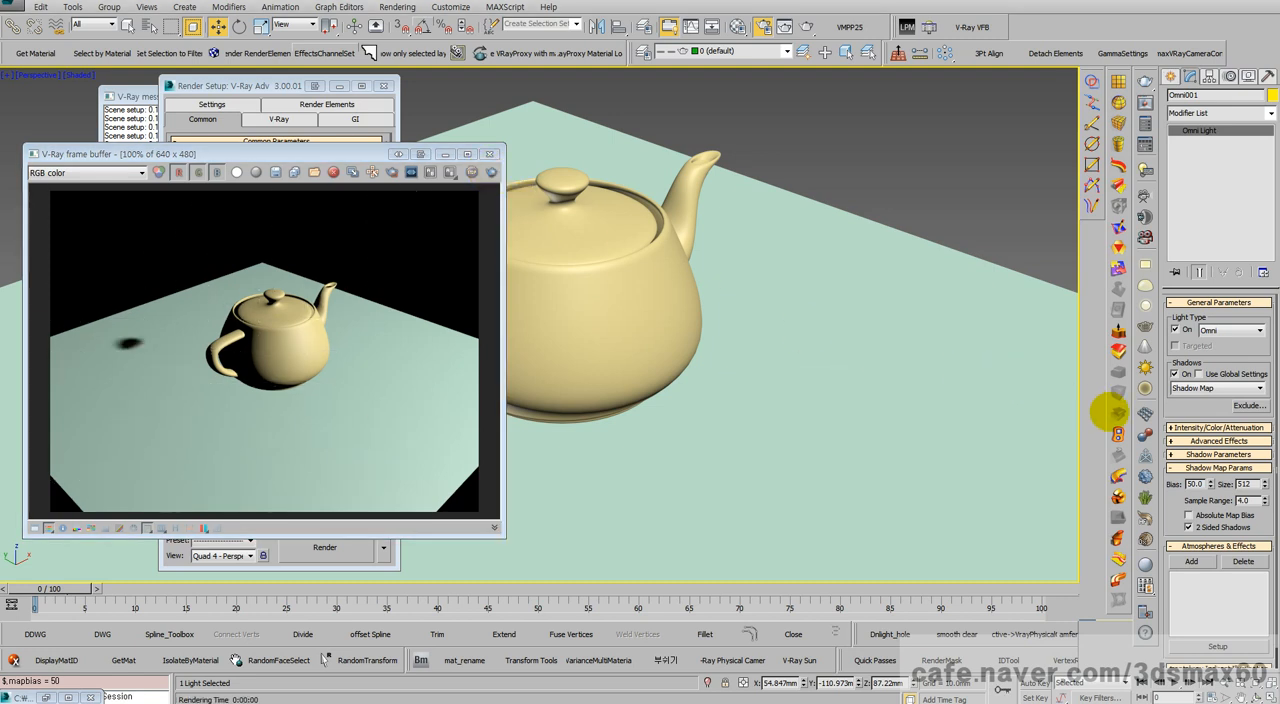
# Step: Lower the omni light's shadow map bias to 40 and render the scene again
pyautogui.write('40')
pyautogui.press('Return')
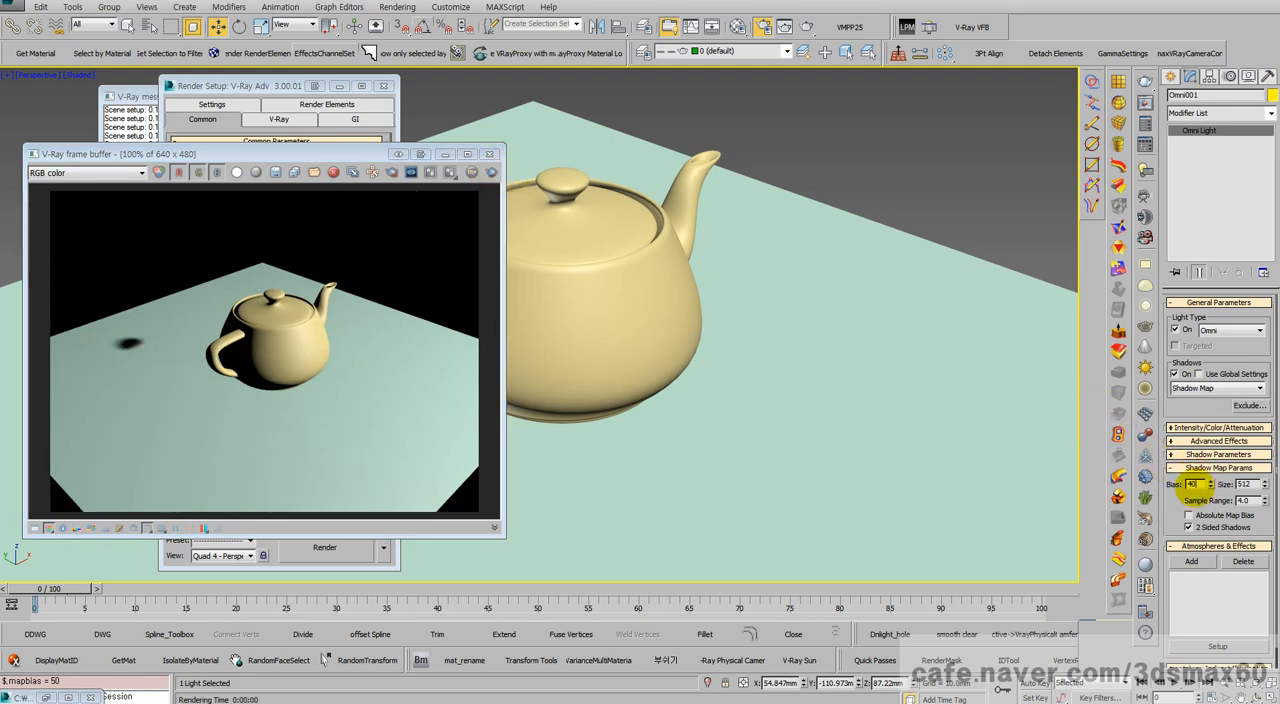
pyautogui.click(491, 172)
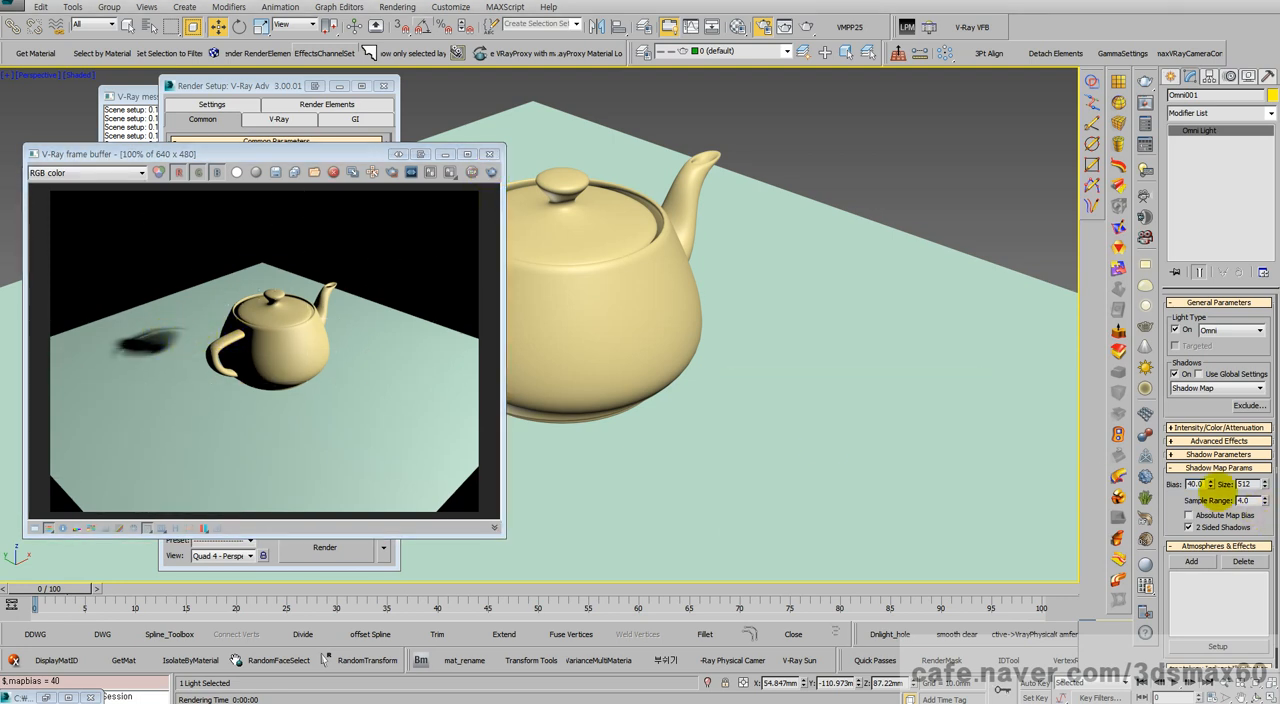
# Step: Set the omni light's shadow map bias to 0 and re-render the teapot scene for comparison
pyautogui.write('1')
pyautogui.press('Return')
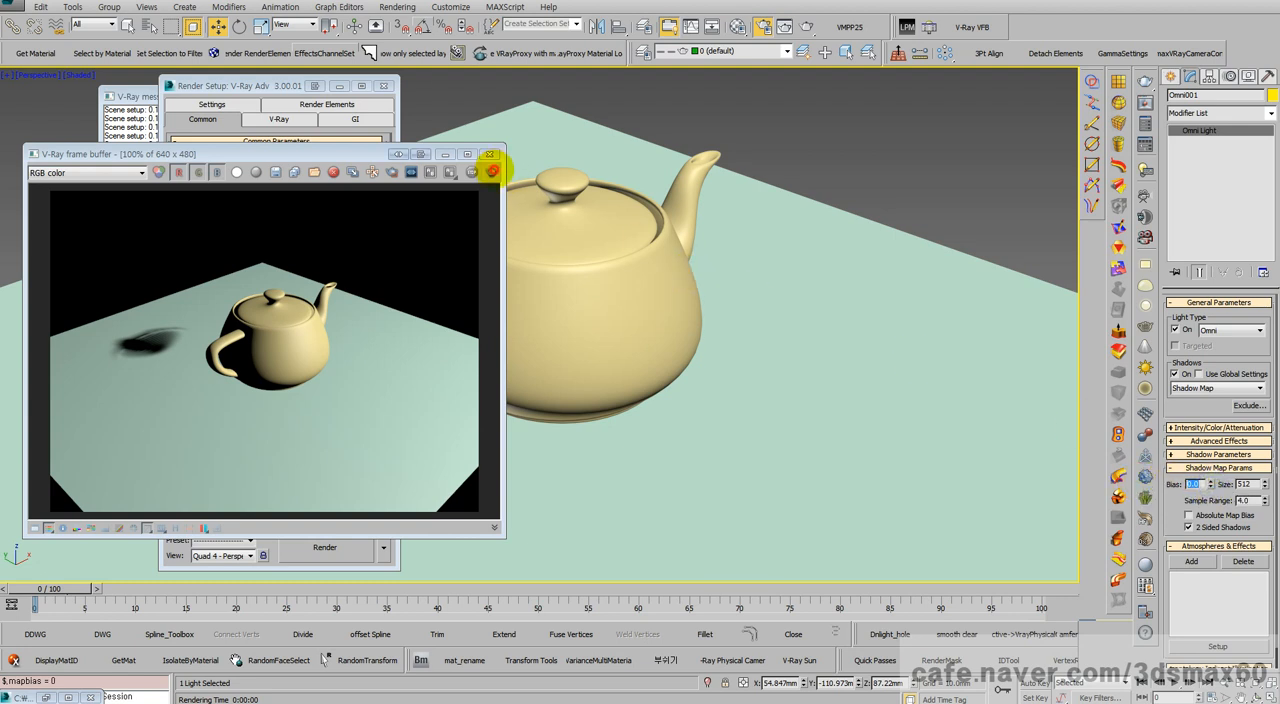
pyautogui.click(492, 171)
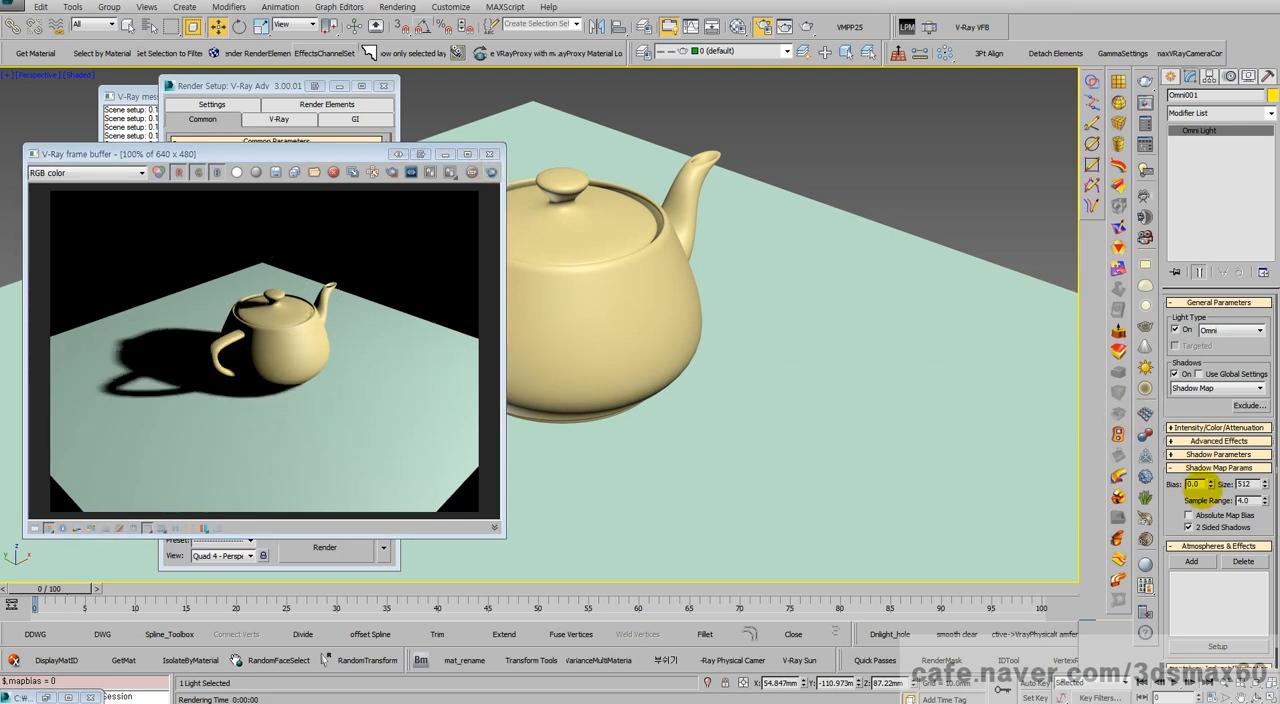
# Step: Set the omni light's shadow map bias to 1 and reset it to 0 without rendering
pyautogui.doubleClick(1194, 484)
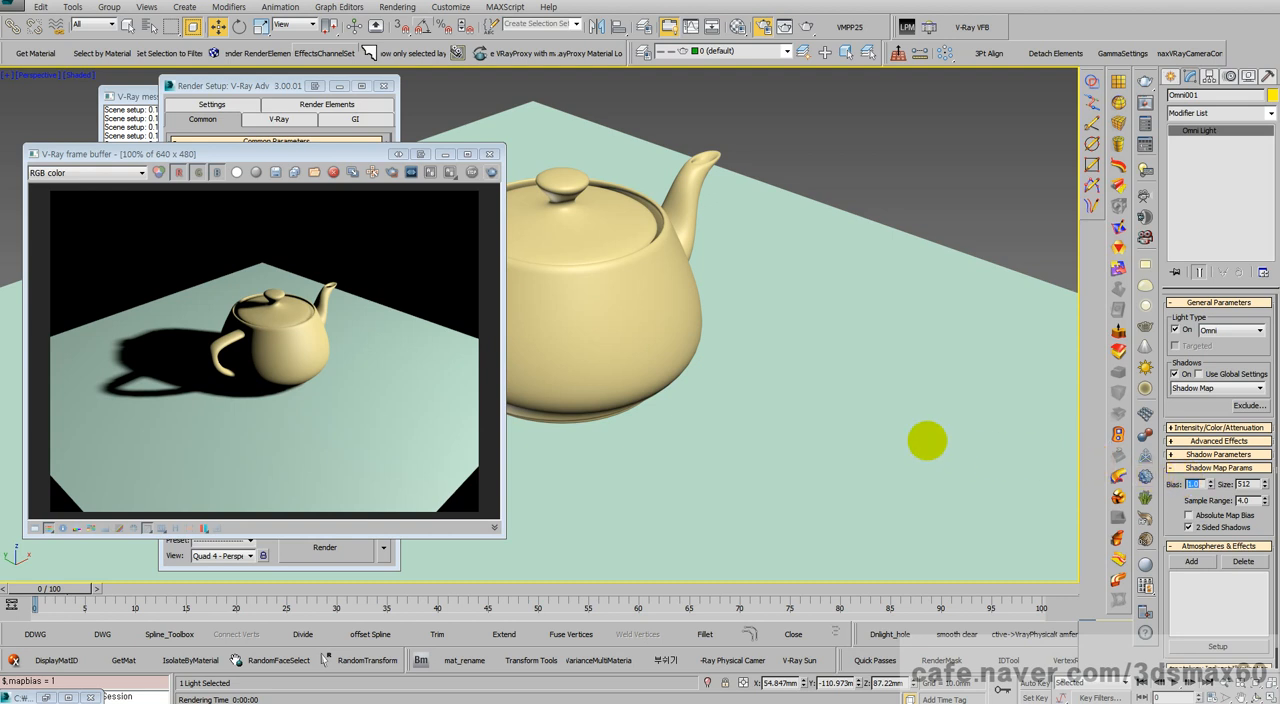
pyautogui.moveTo(774, 416); pyautogui.dragTo(707, 398, button='middle')
pyautogui.scroll(-5, 802, 423)
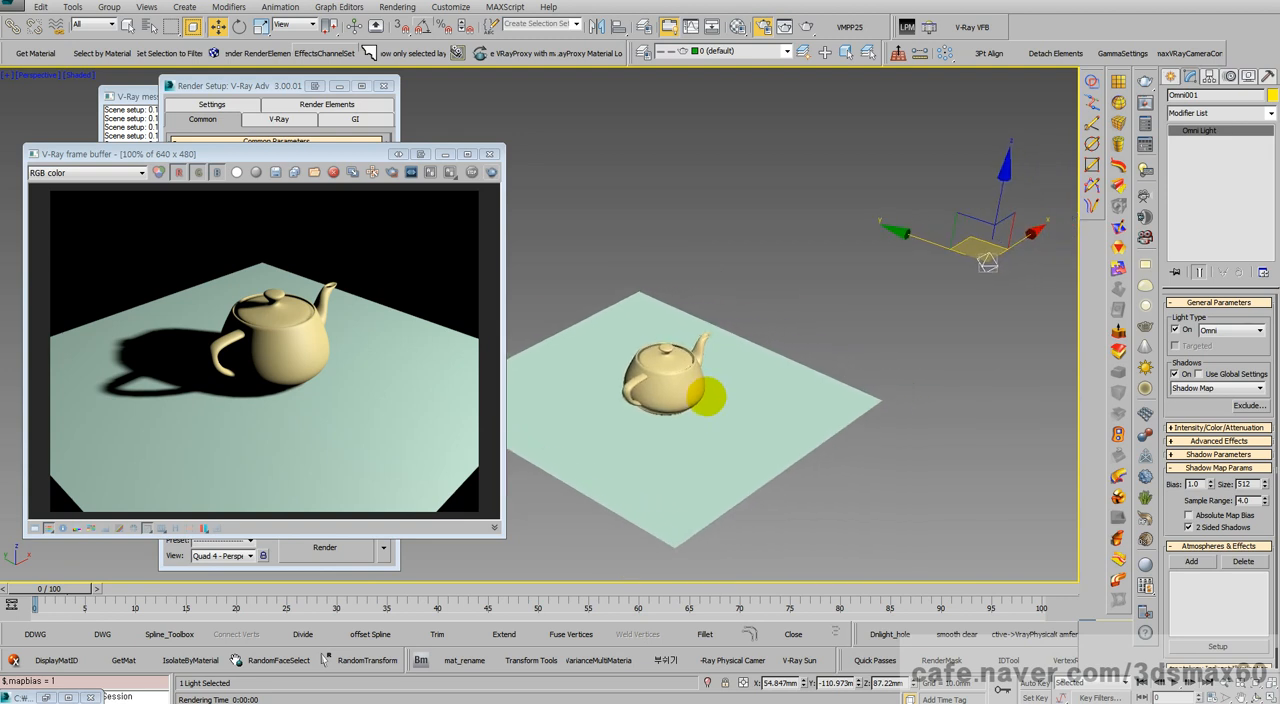
pyautogui.scroll(2, 710, 392)
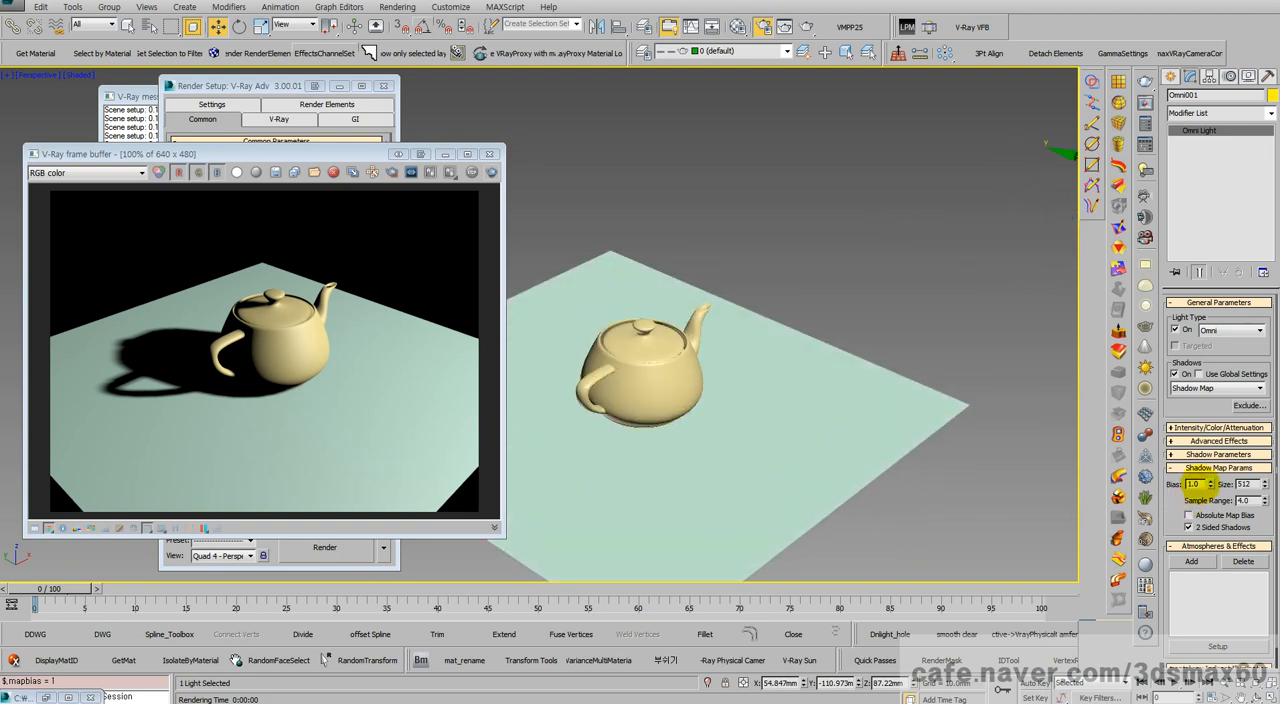
pyautogui.doubleClick(1195, 483)
pyautogui.rightClick(1211, 484)
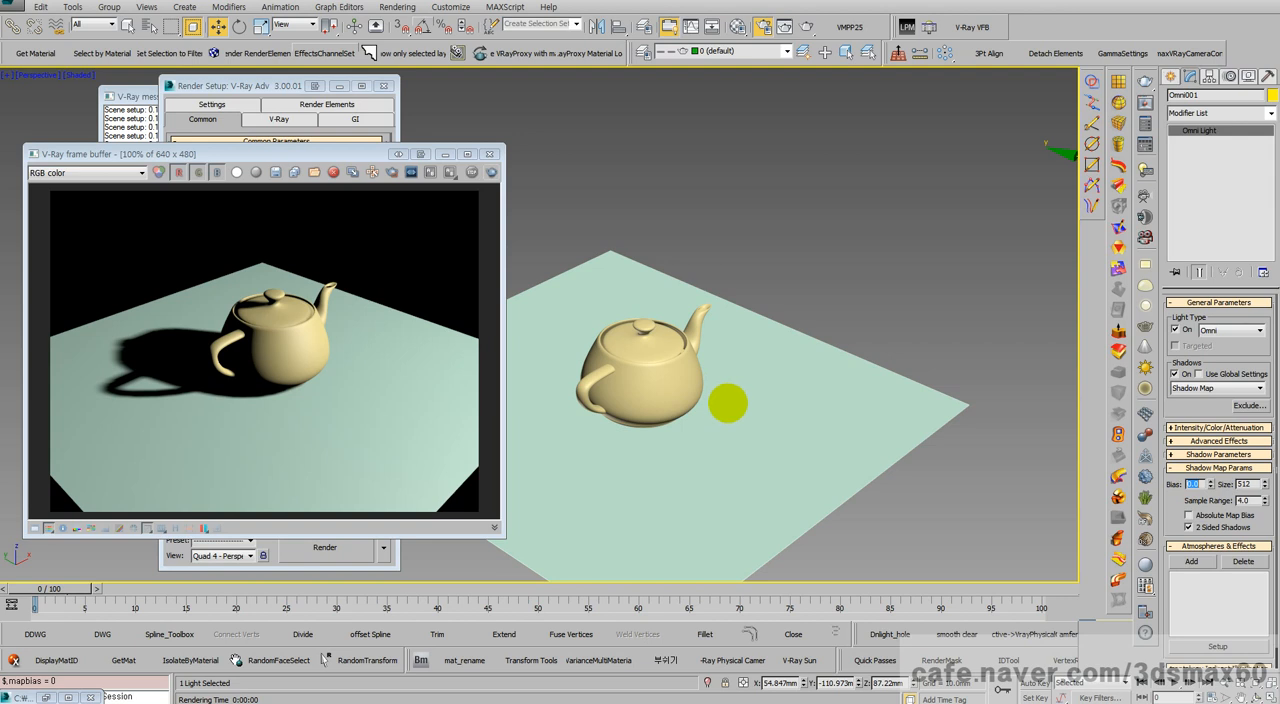
pyautogui.scroll(2, 710, 401)
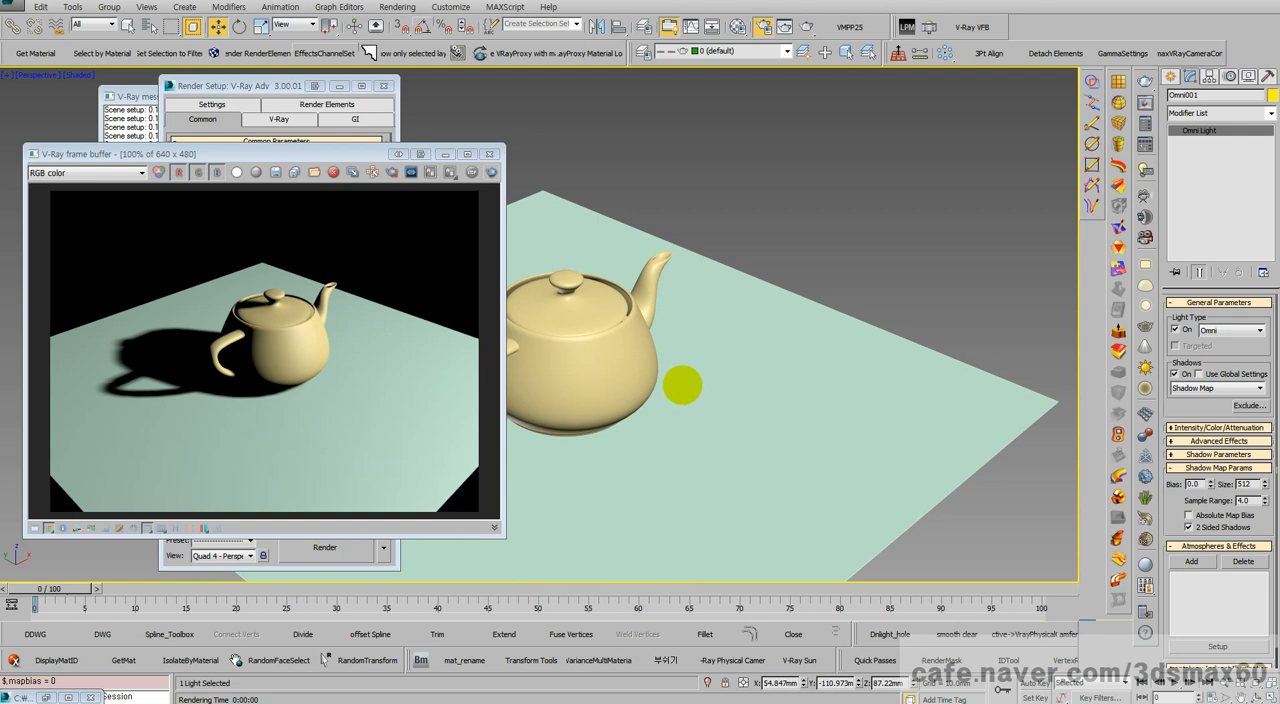
pyautogui.scroll(1, 690, 390)
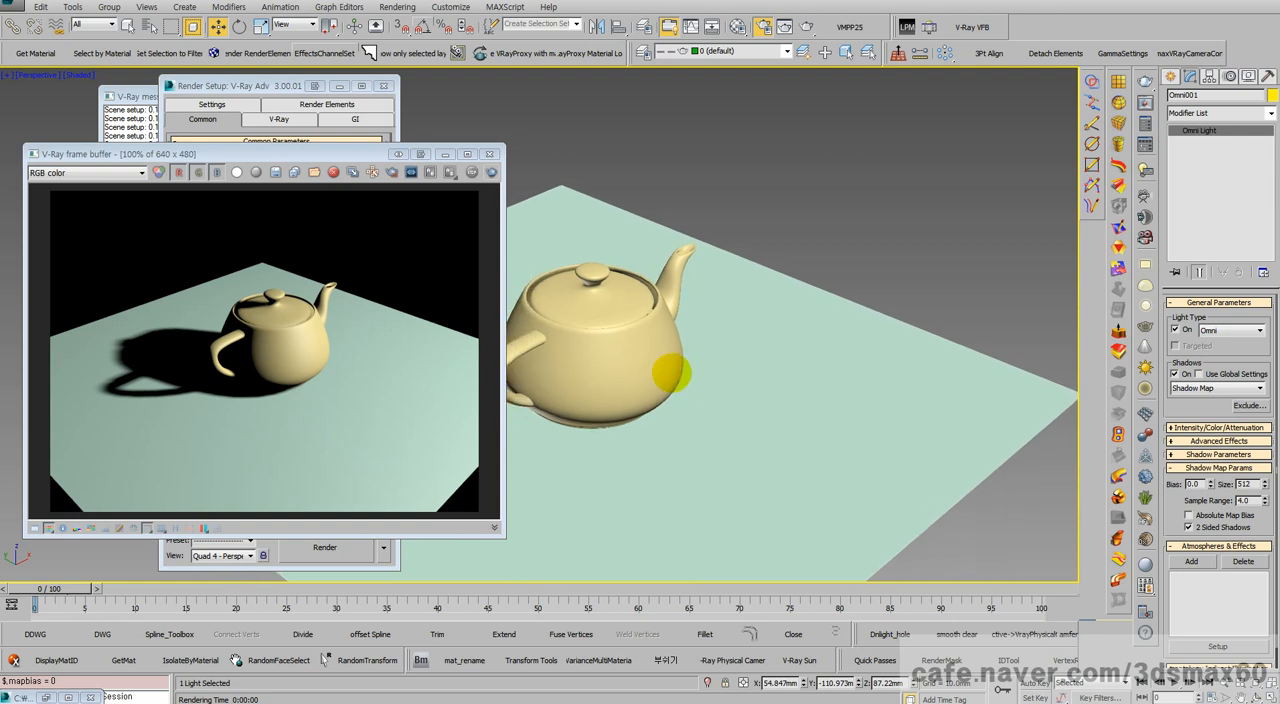
pyautogui.scroll(1, 664, 372)
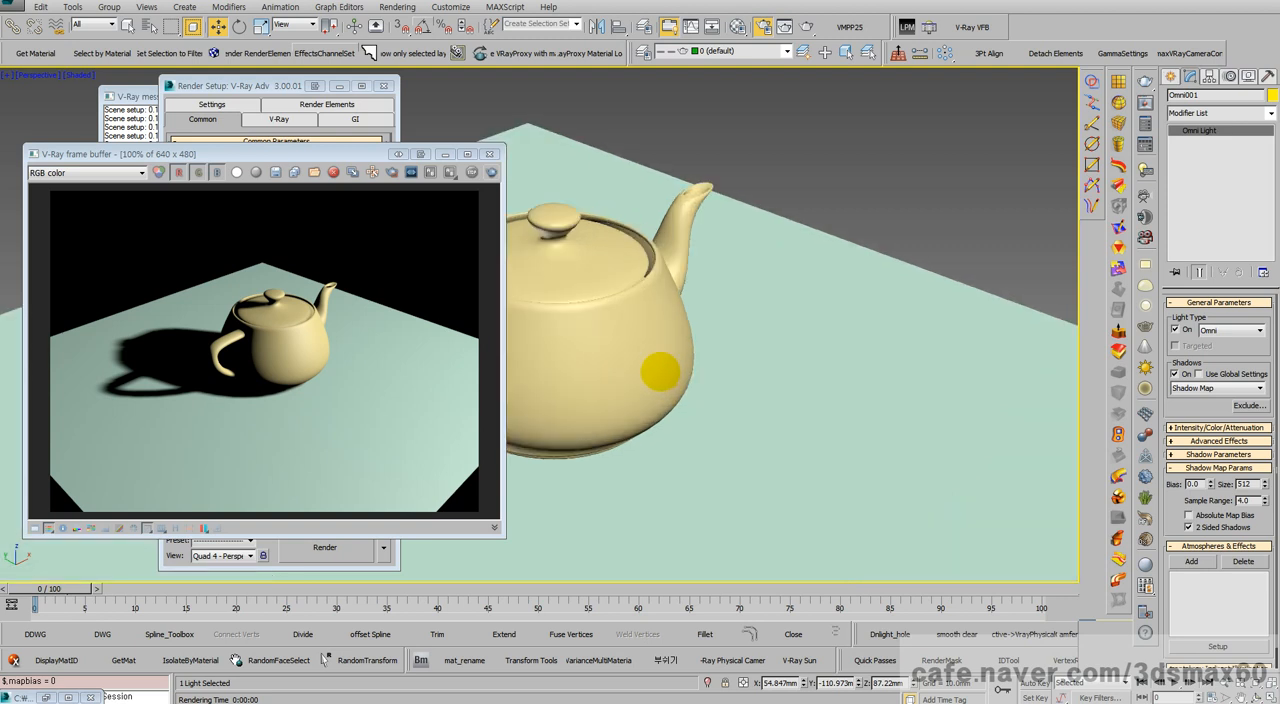
pyautogui.scroll(-3, 660, 372)
pyautogui.scroll(-2, 660, 374)
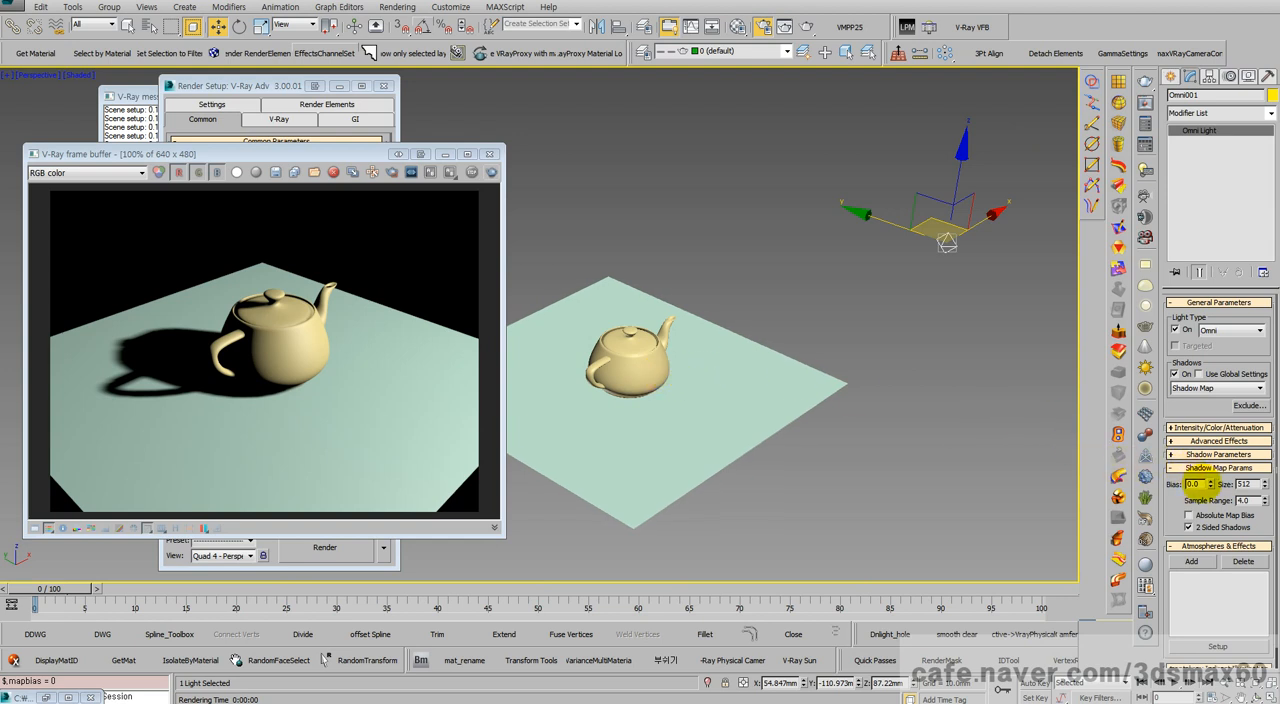
pyautogui.doubleClick(1196, 484)
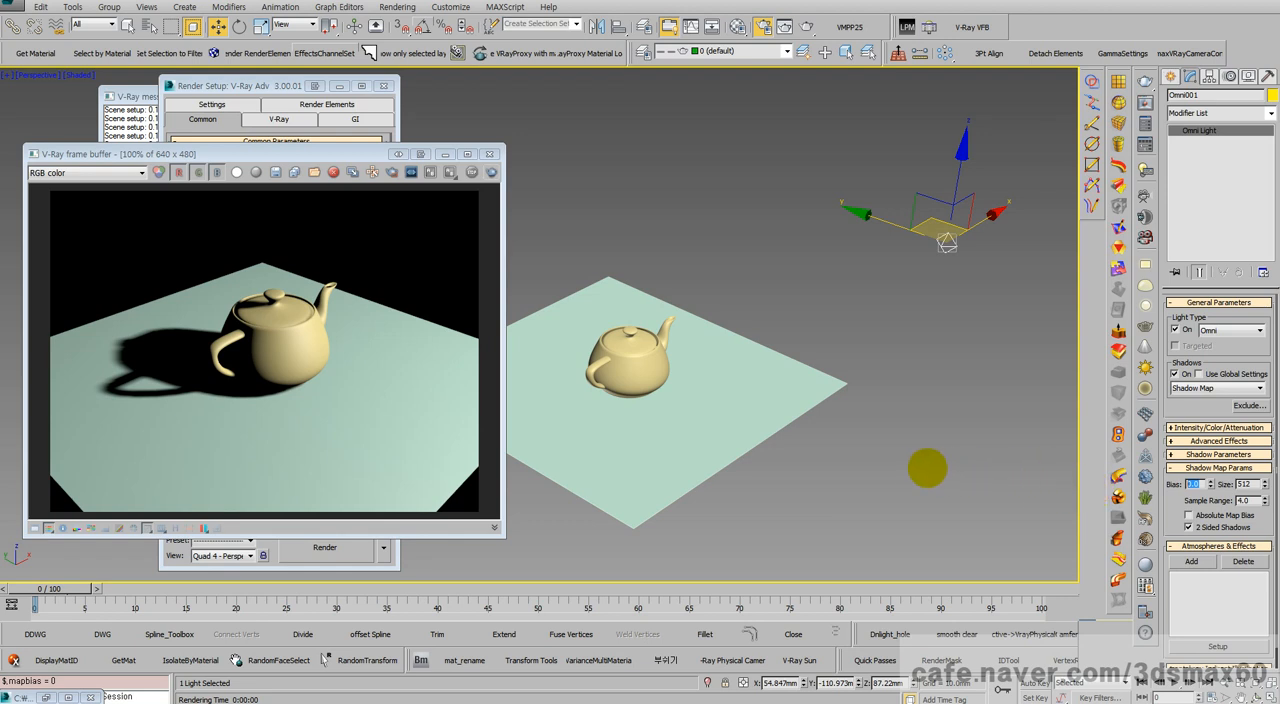
pyautogui.keyDown('alt'); pyautogui.moveTo(926, 466); pyautogui.dragTo(924, 469, button='middle'); pyautogui.keyUp('alt')
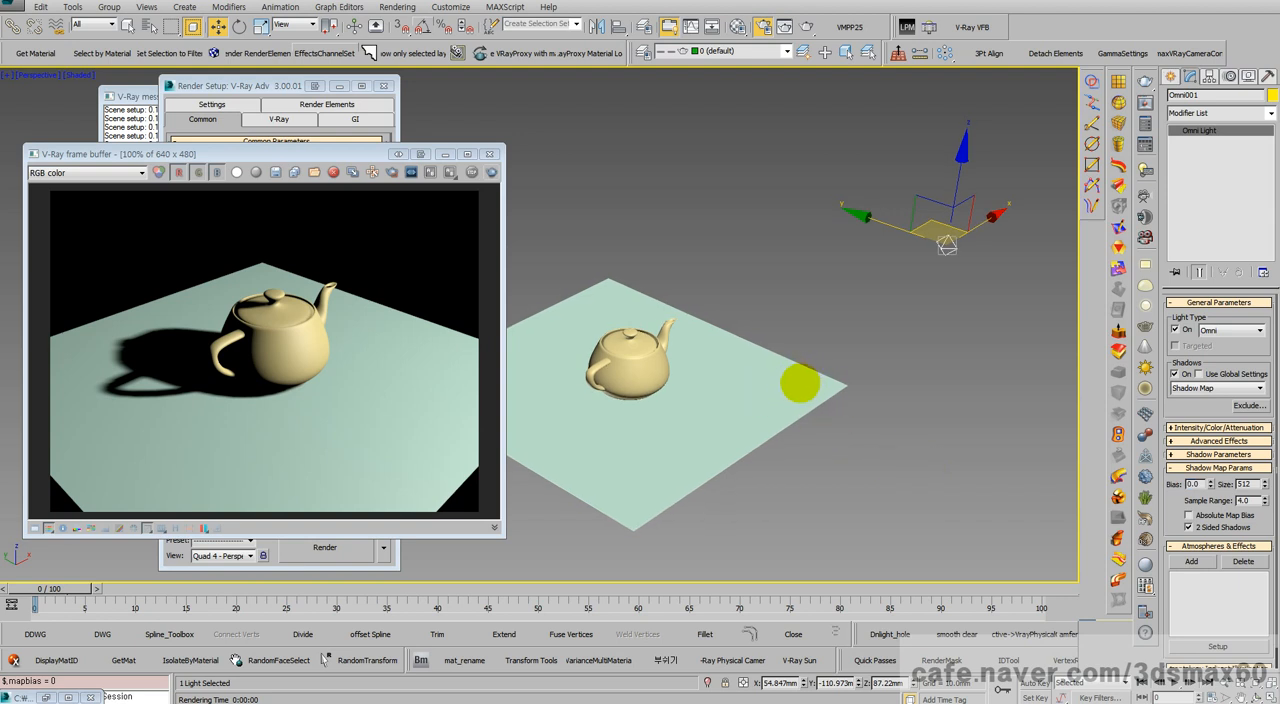
# Step: Select the ground plane and the teapot in turn to inspect their size parameters
pyautogui.click(800, 383)
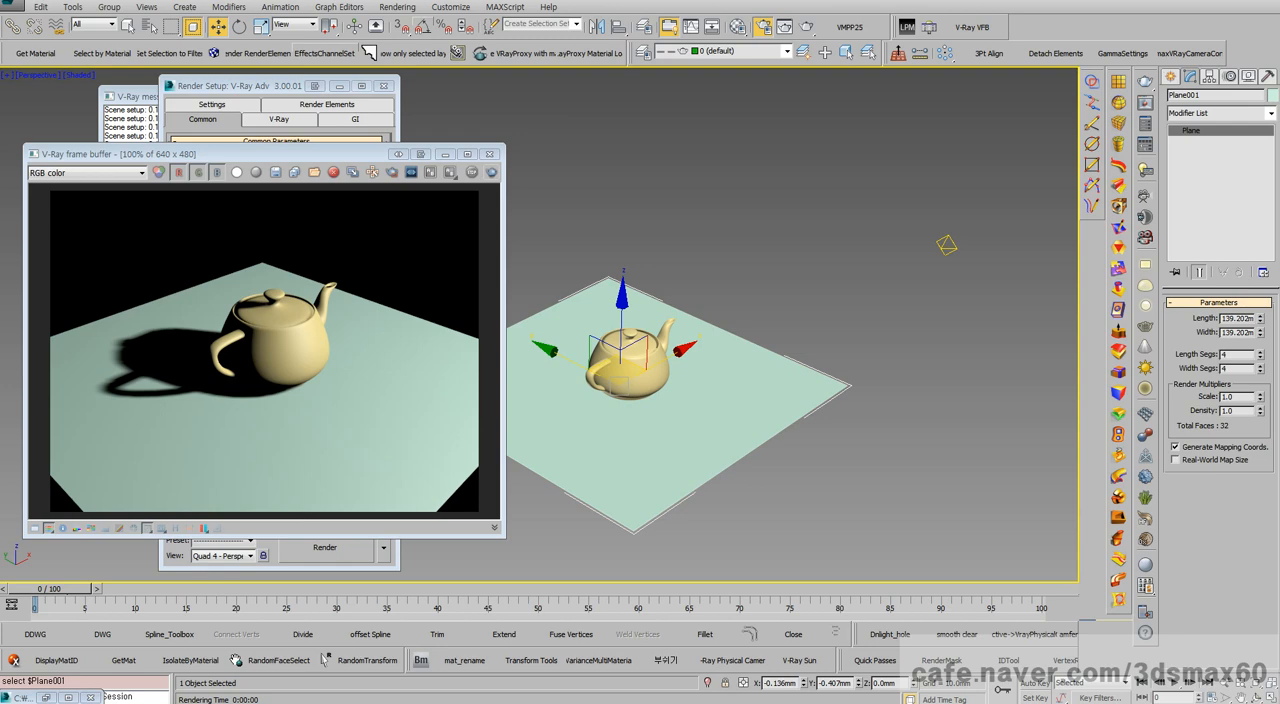
pyautogui.moveTo(0, 50); pyautogui.dragTo(416, 32)
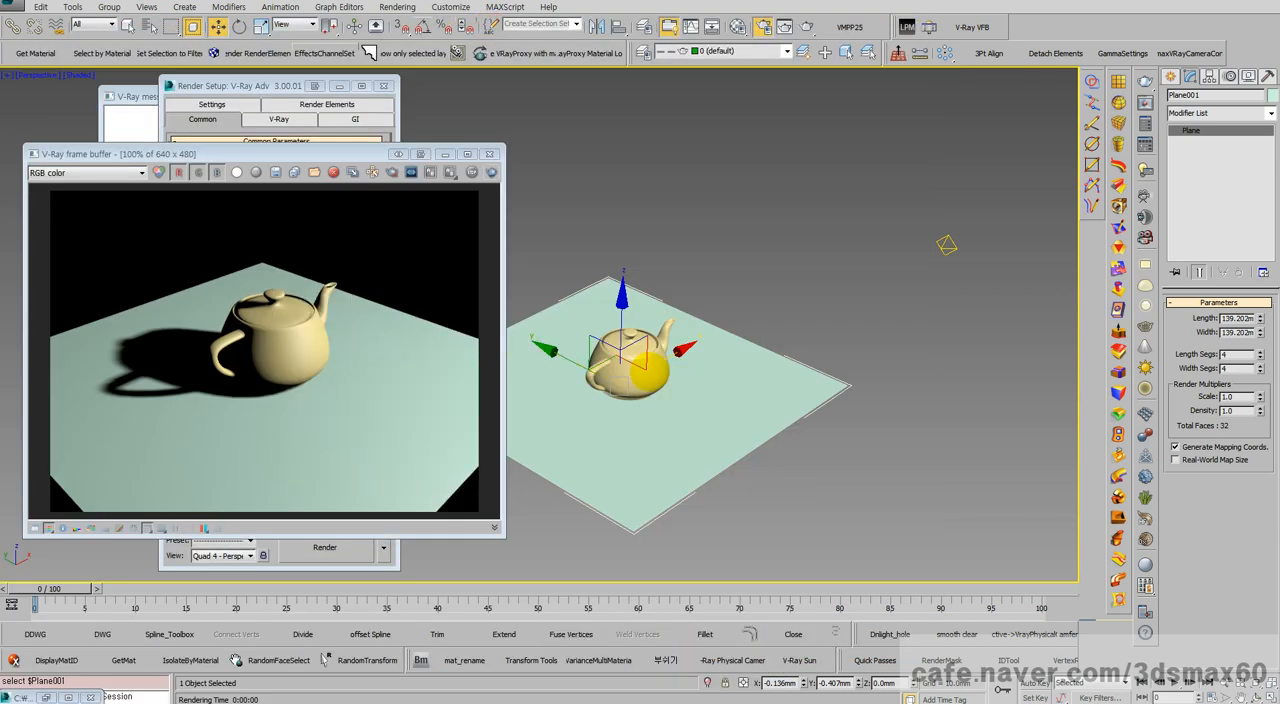
pyautogui.moveTo(909, 472); pyautogui.dragTo(548, 315)
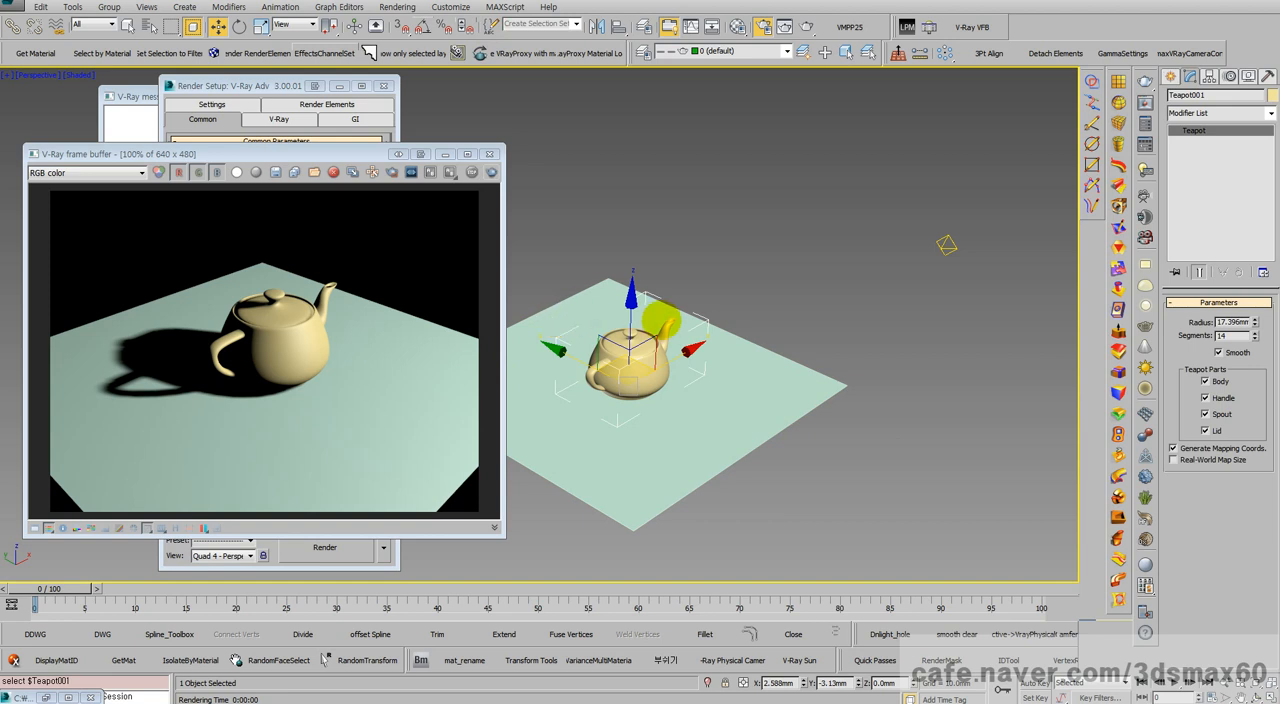
pyautogui.click(691, 286)
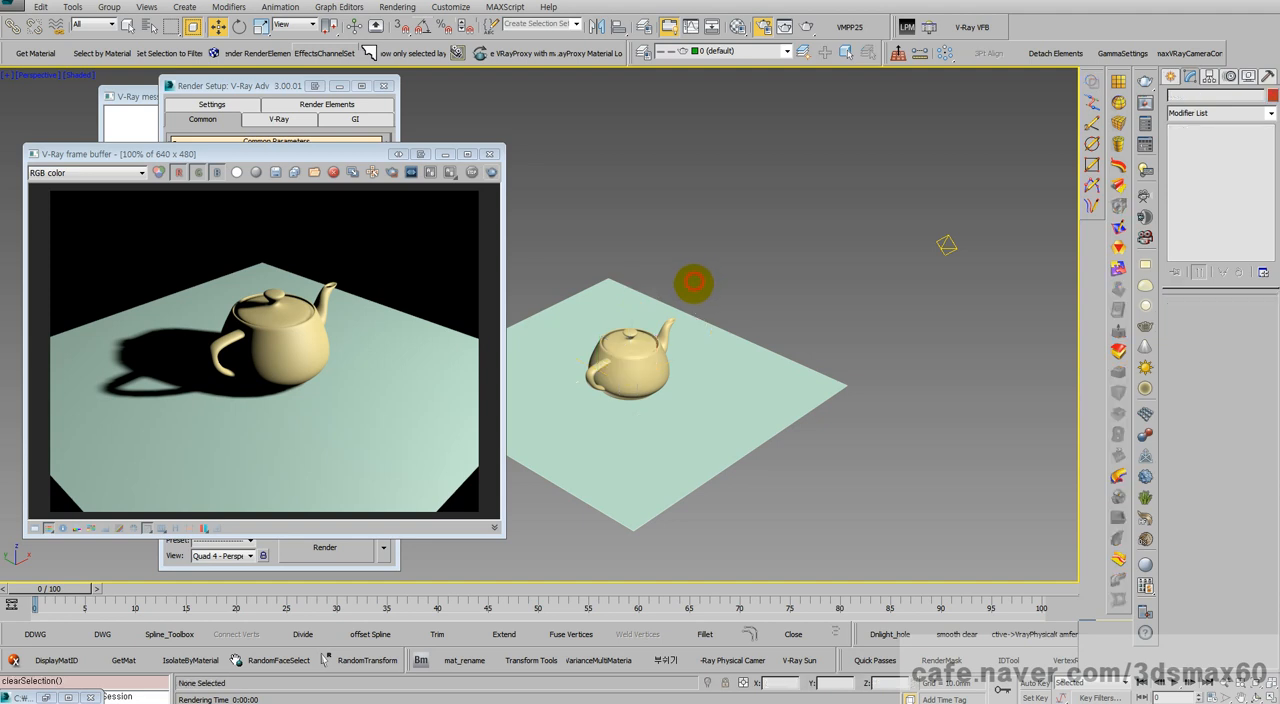
pyautogui.moveTo(797, 486); pyautogui.dragTo(557, 314)
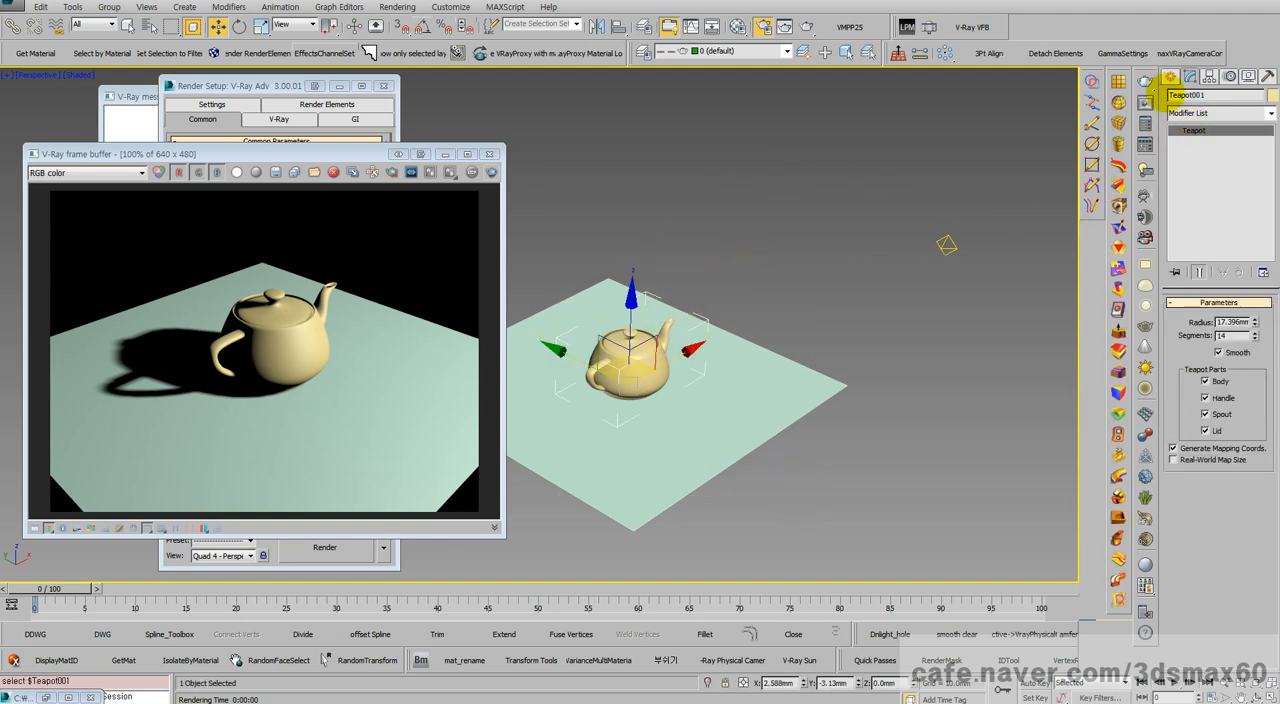
# Step: Create a sphere with a radius of about 27 mm behind the ground plane as a size reference, and delete it
pyautogui.click(1168, 76)
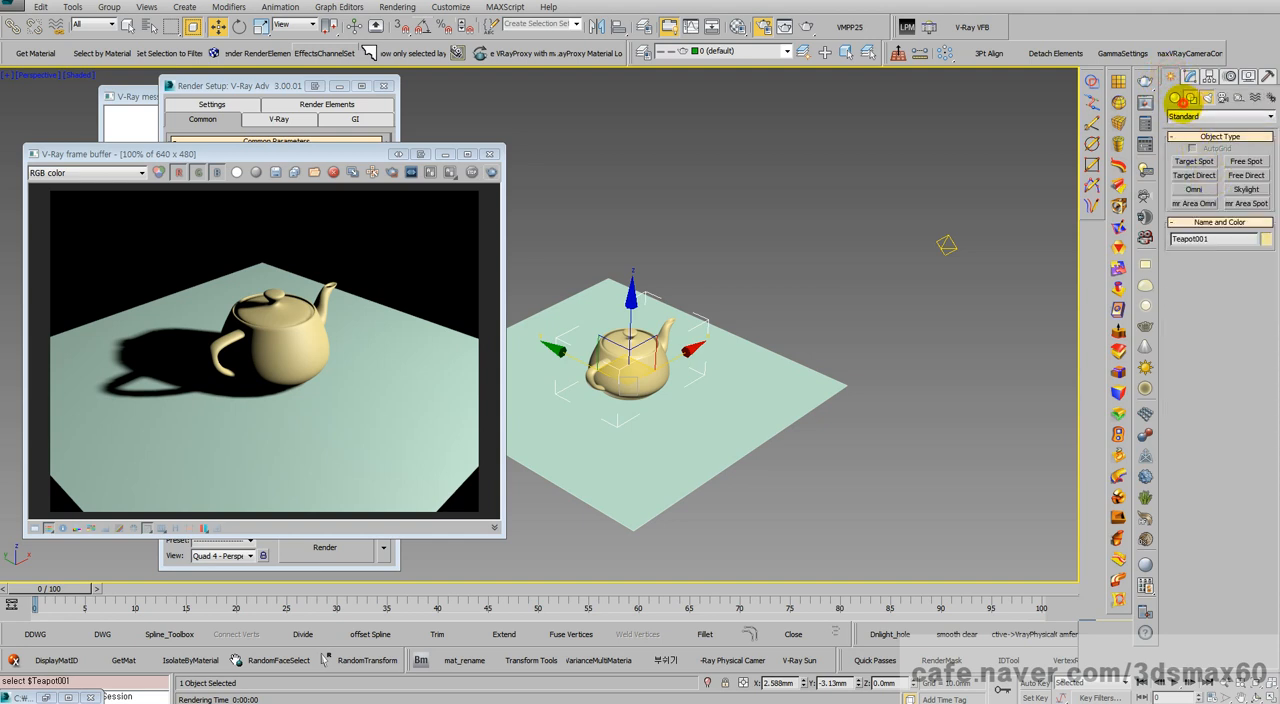
pyautogui.click(1175, 97)
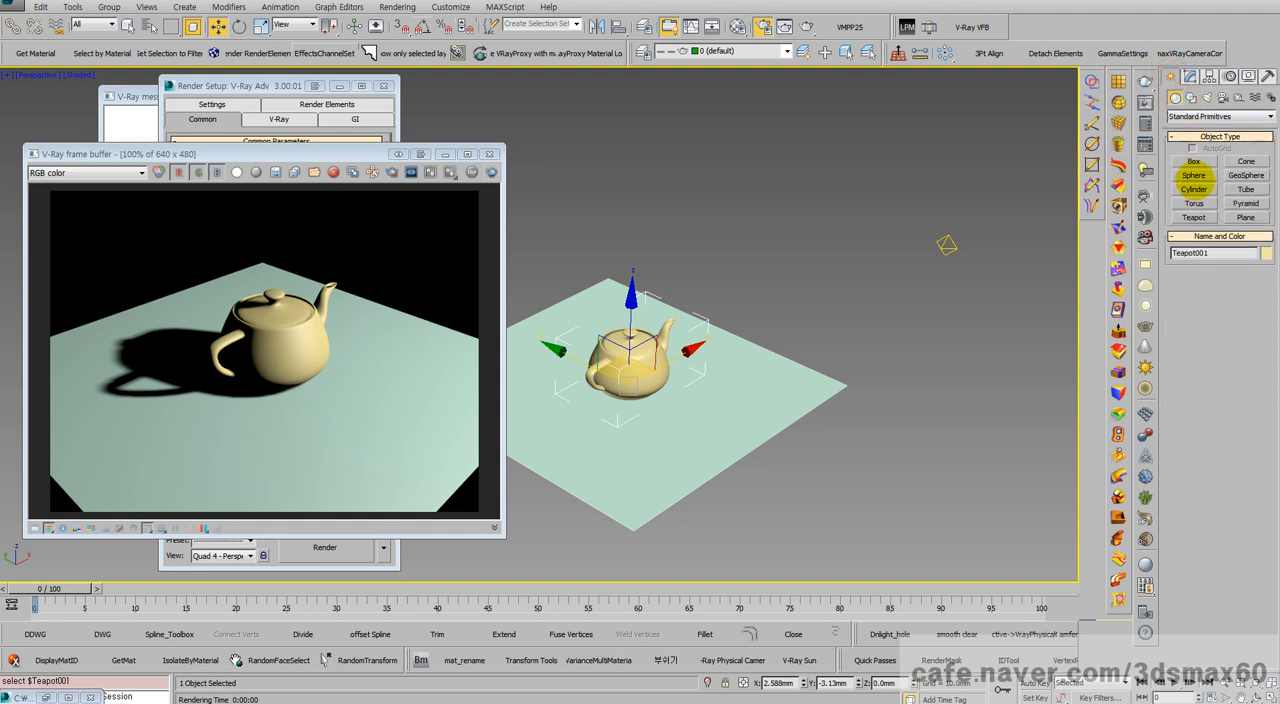
pyautogui.click(1193, 175)
pyautogui.moveTo(742, 305); pyautogui.dragTo(797, 300)
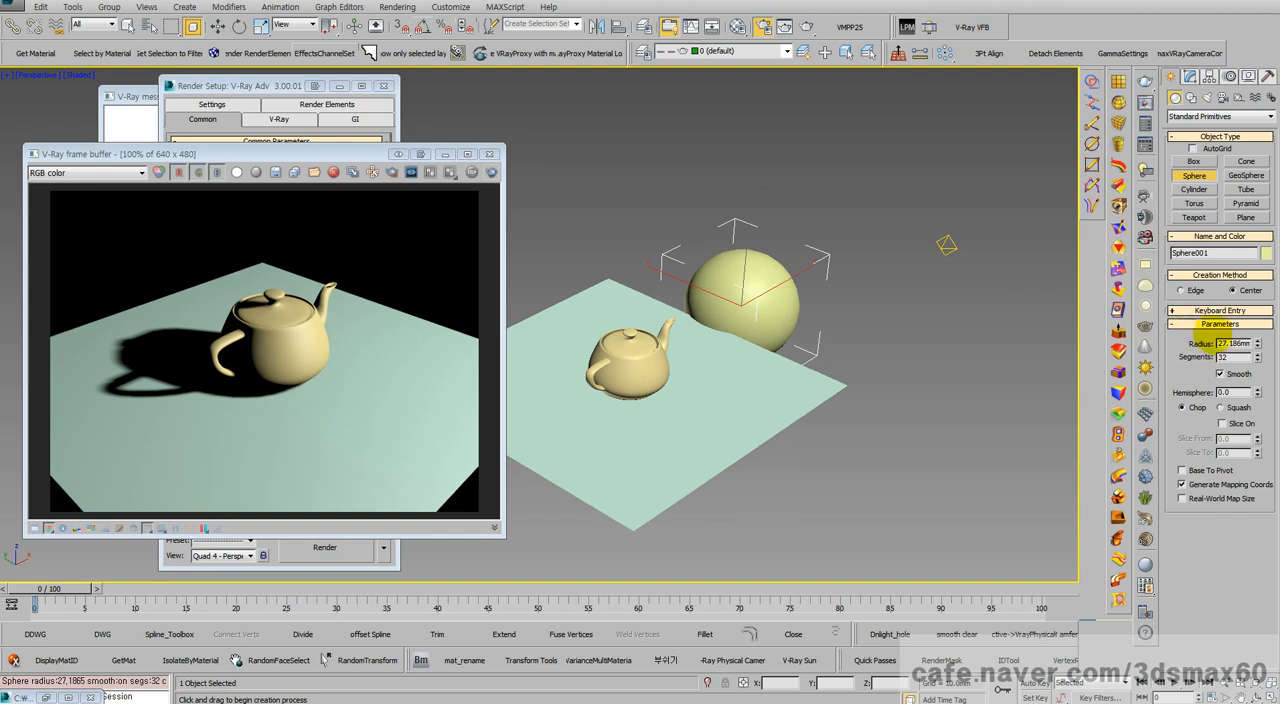
pyautogui.doubleClick(1232, 343)
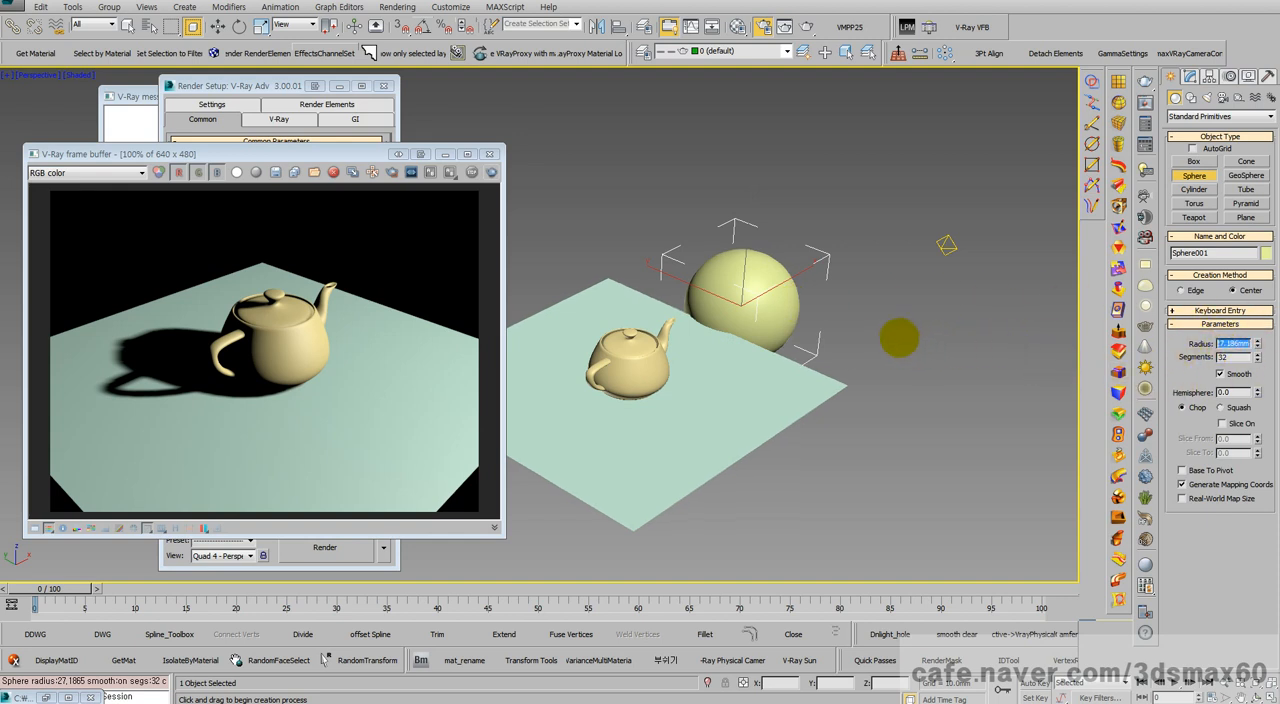
pyautogui.press('BackSpace')
pyautogui.press('w')
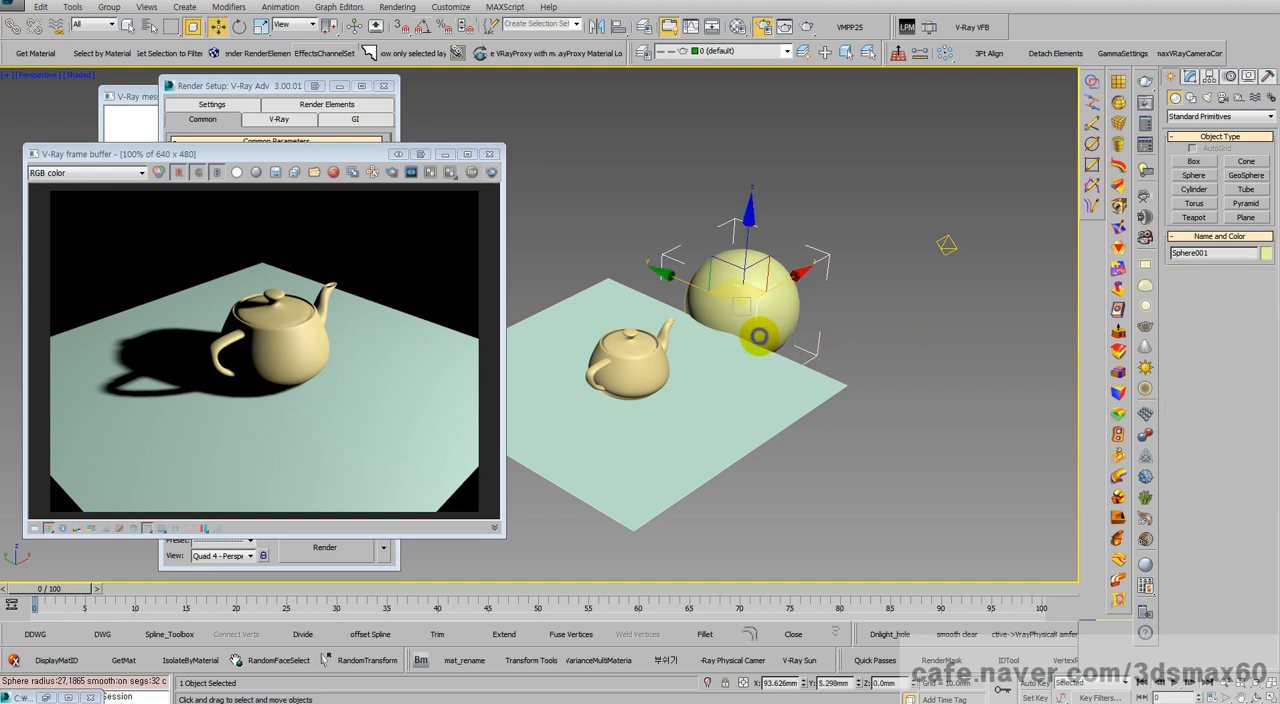
pyautogui.press('Delete')
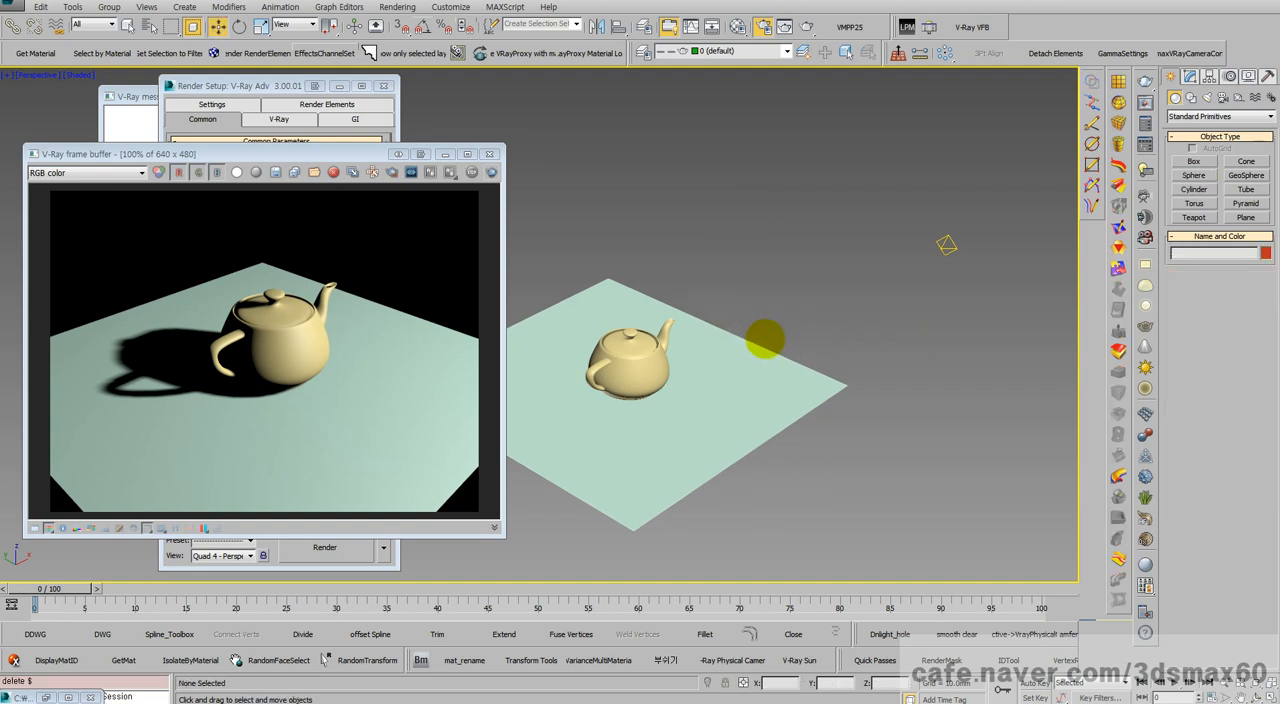
pyautogui.moveTo(631, 343); pyautogui.dragTo(697, 338, button='middle')
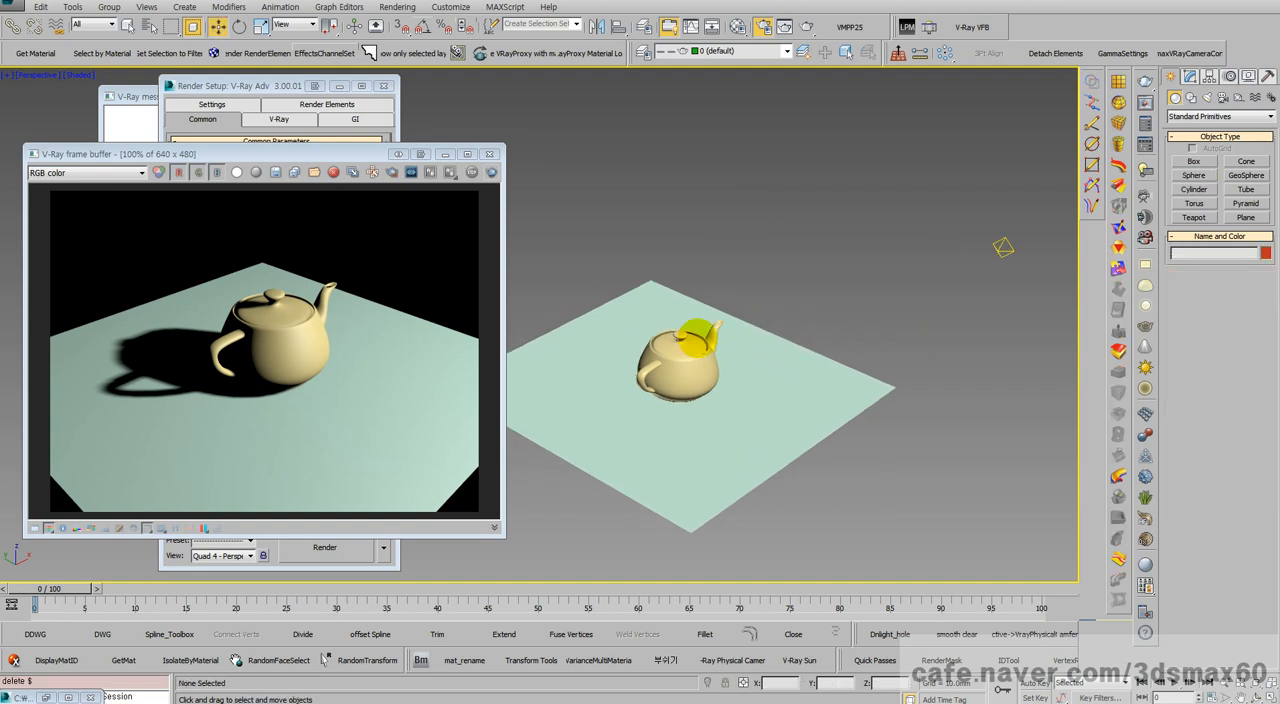
# Step: Select the omni light, the ground plane and the teapot in turn to compare the light's distance with the teapot's size
pyautogui.scroll(1, 694, 336)
pyautogui.scroll(-2, 692, 334)
pyautogui.moveTo(910, 297); pyautogui.dragTo(846, 237)
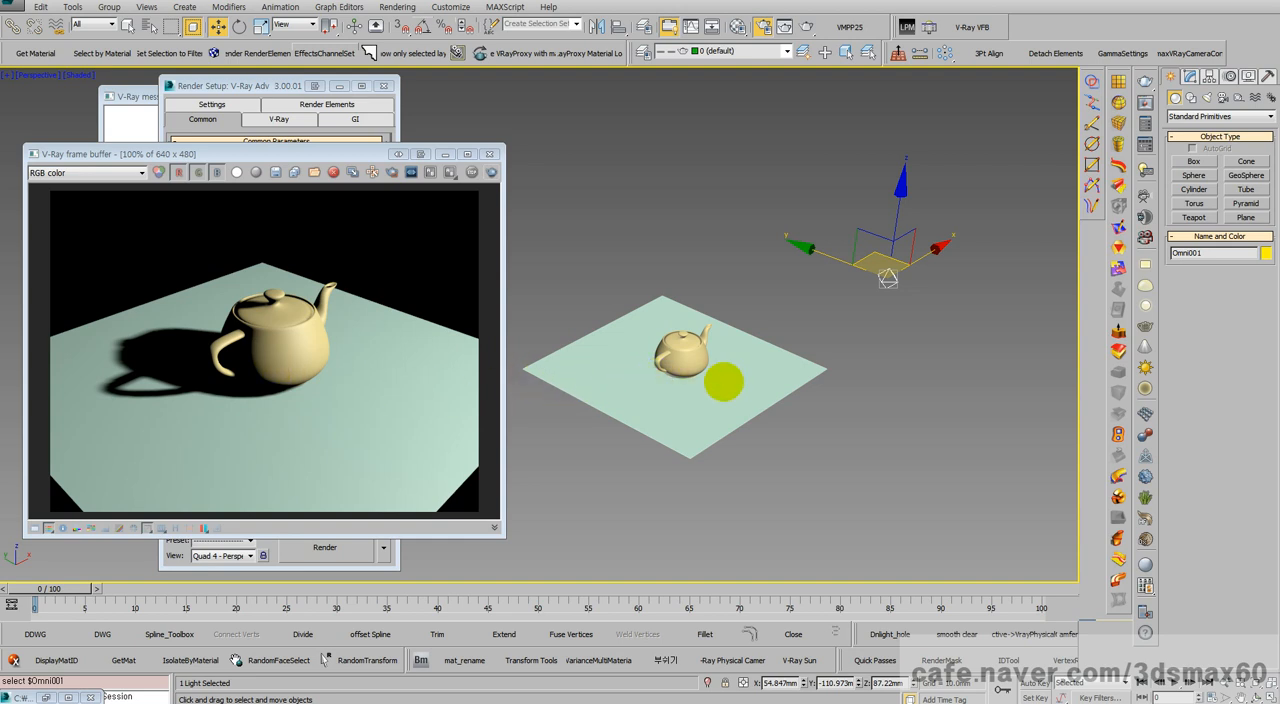
pyautogui.scroll(3, 722, 374)
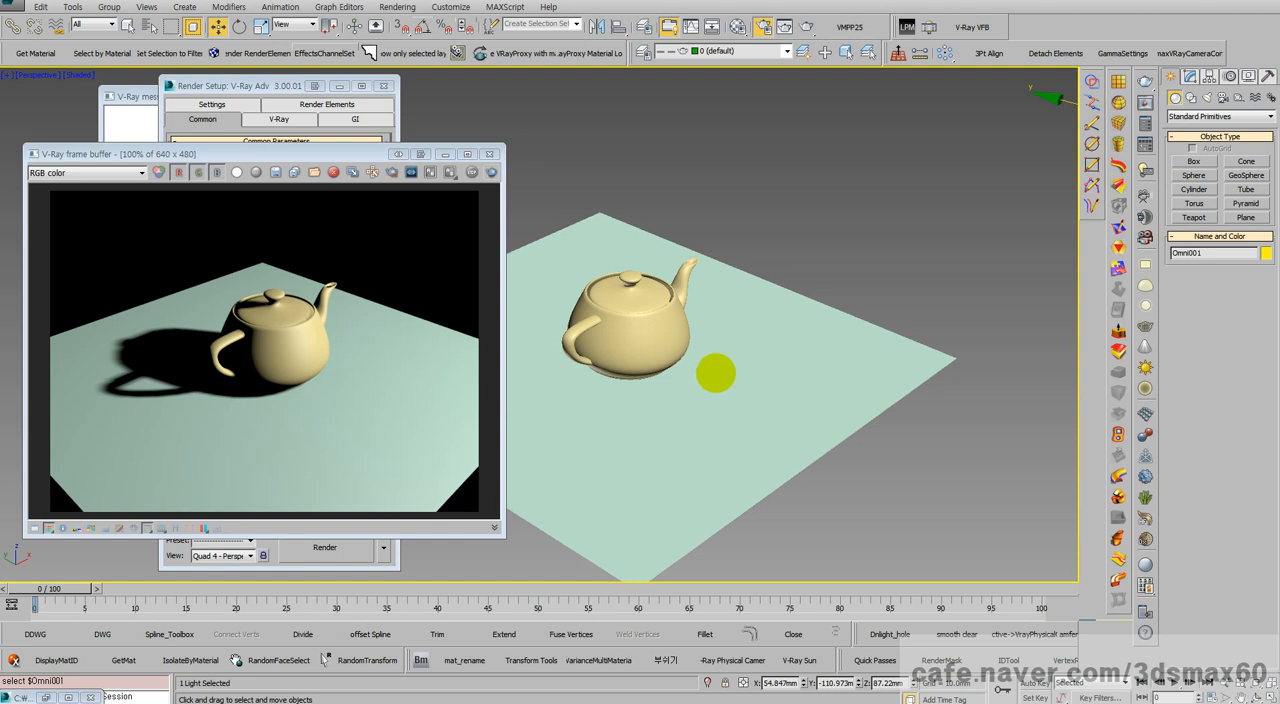
pyautogui.click(718, 375)
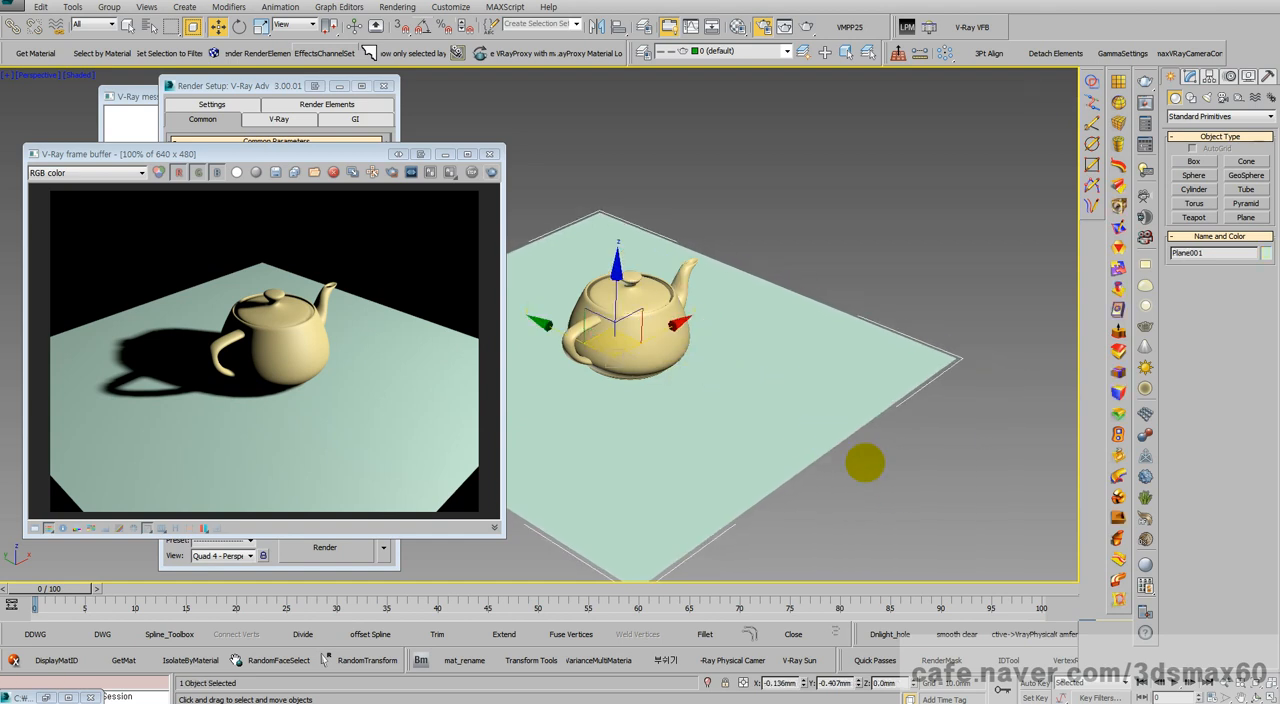
pyautogui.moveTo(865, 462); pyautogui.dragTo(595, 310)
pyautogui.click(598, 320)
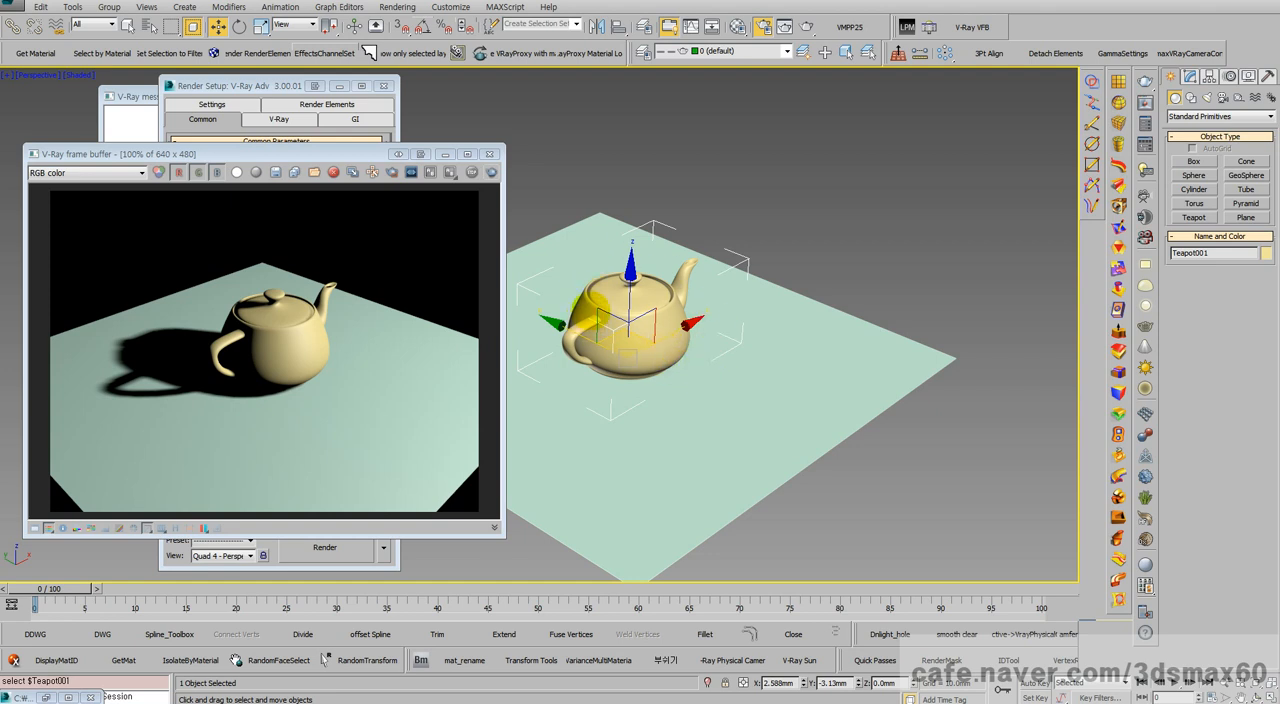
pyautogui.scroll(-4, 590, 305)
pyautogui.click(785, 236)
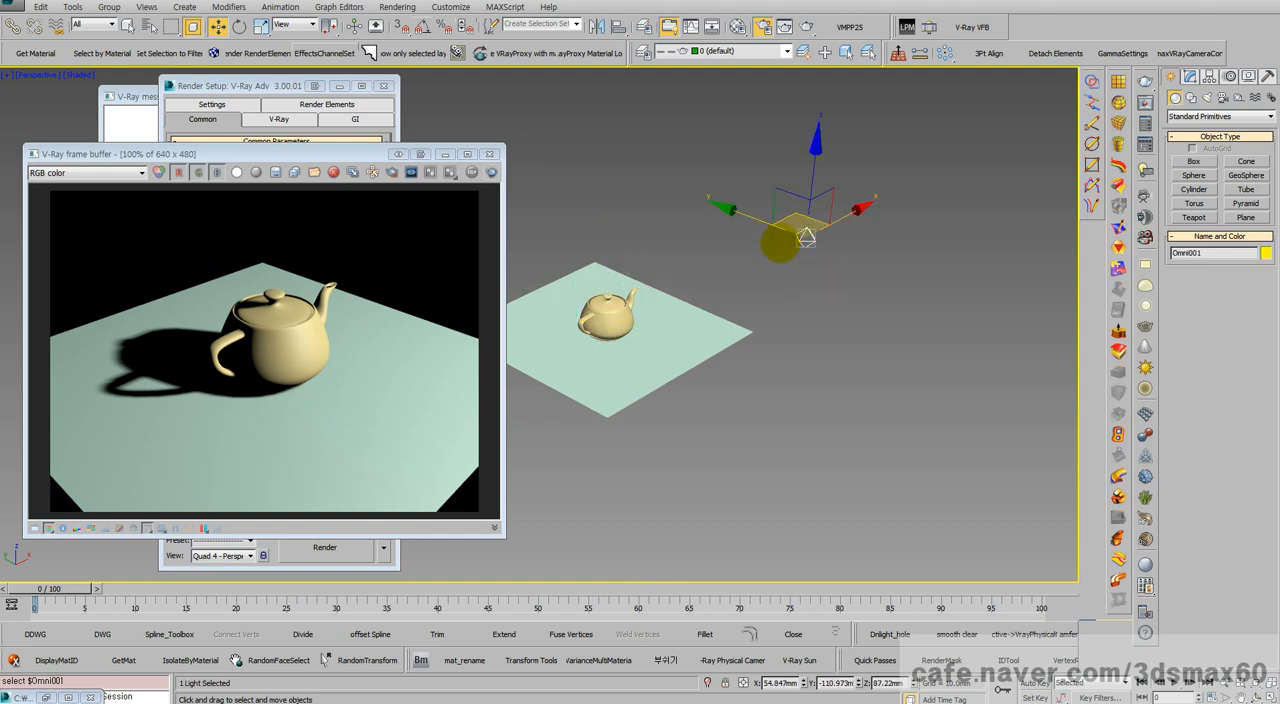
pyautogui.scroll(-2, 720, 275)
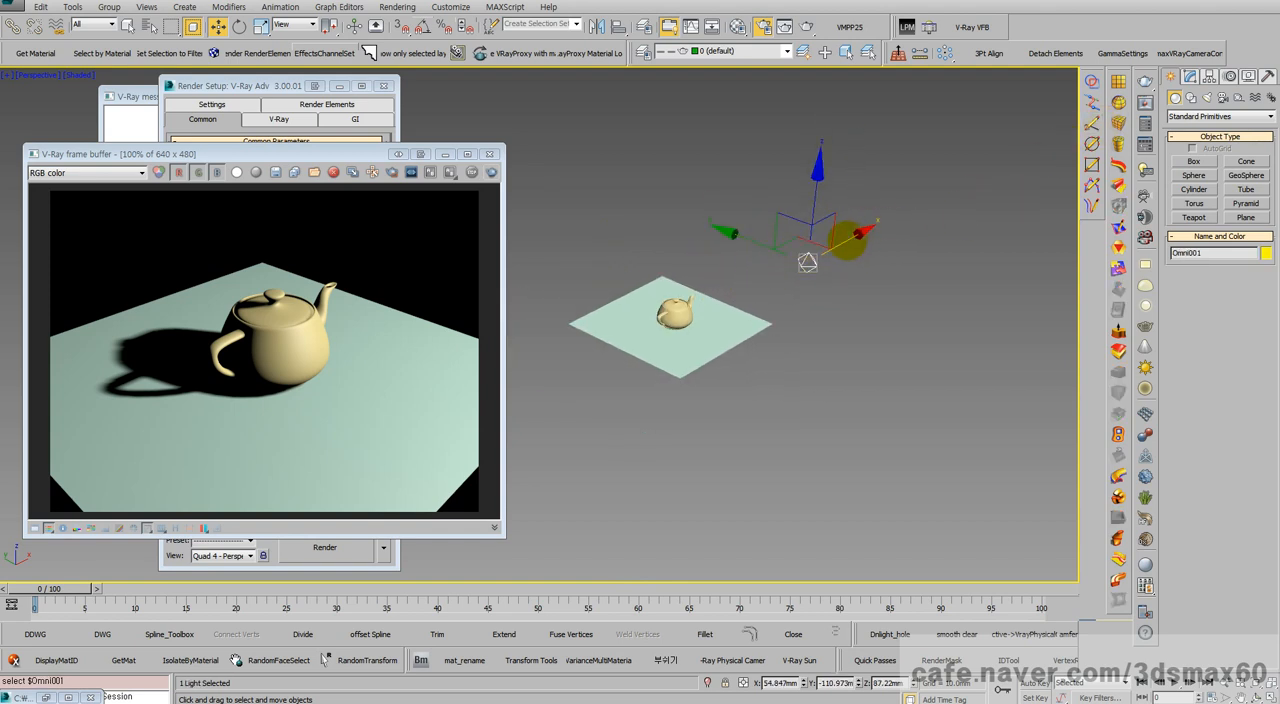
pyautogui.moveTo(771, 414); pyautogui.dragTo(588, 287)
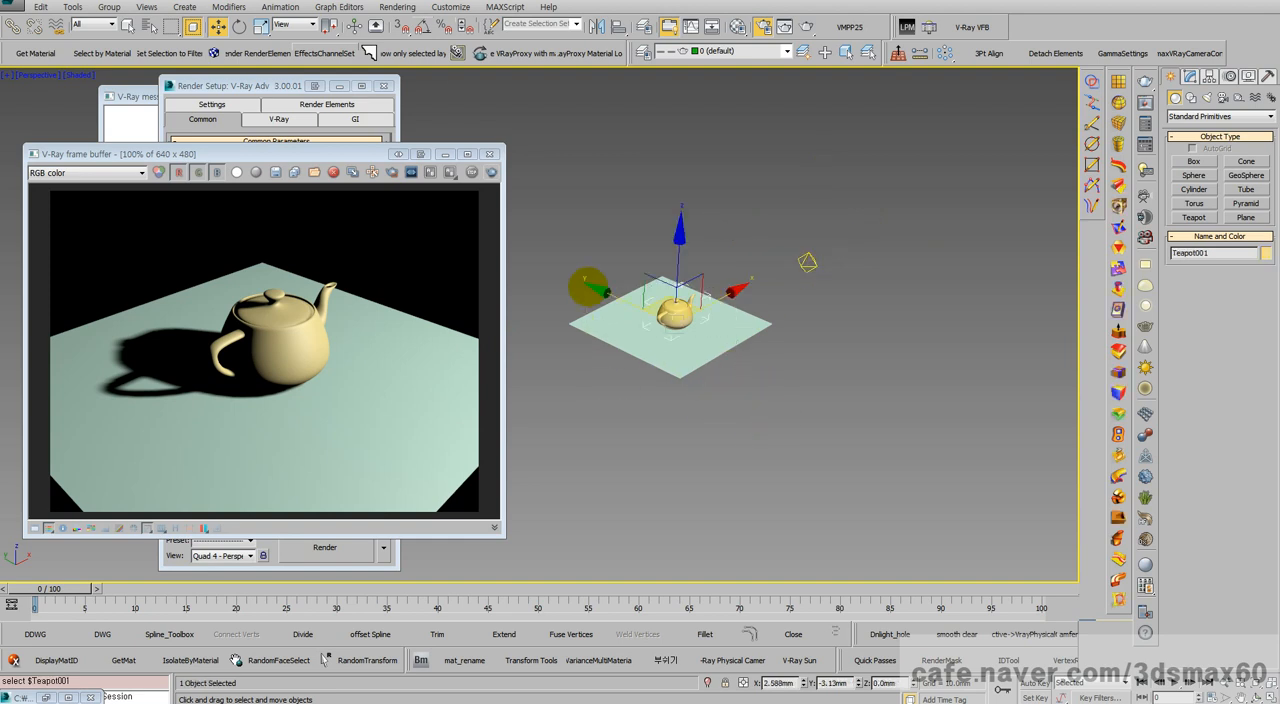
pyautogui.moveTo(744, 390); pyautogui.dragTo(610, 280)
# Step: Move the omni light horizontally to about X 137 mm, Y -77.7 mm and compare its position with the teapot in the Left view
pyautogui.click(808, 261)
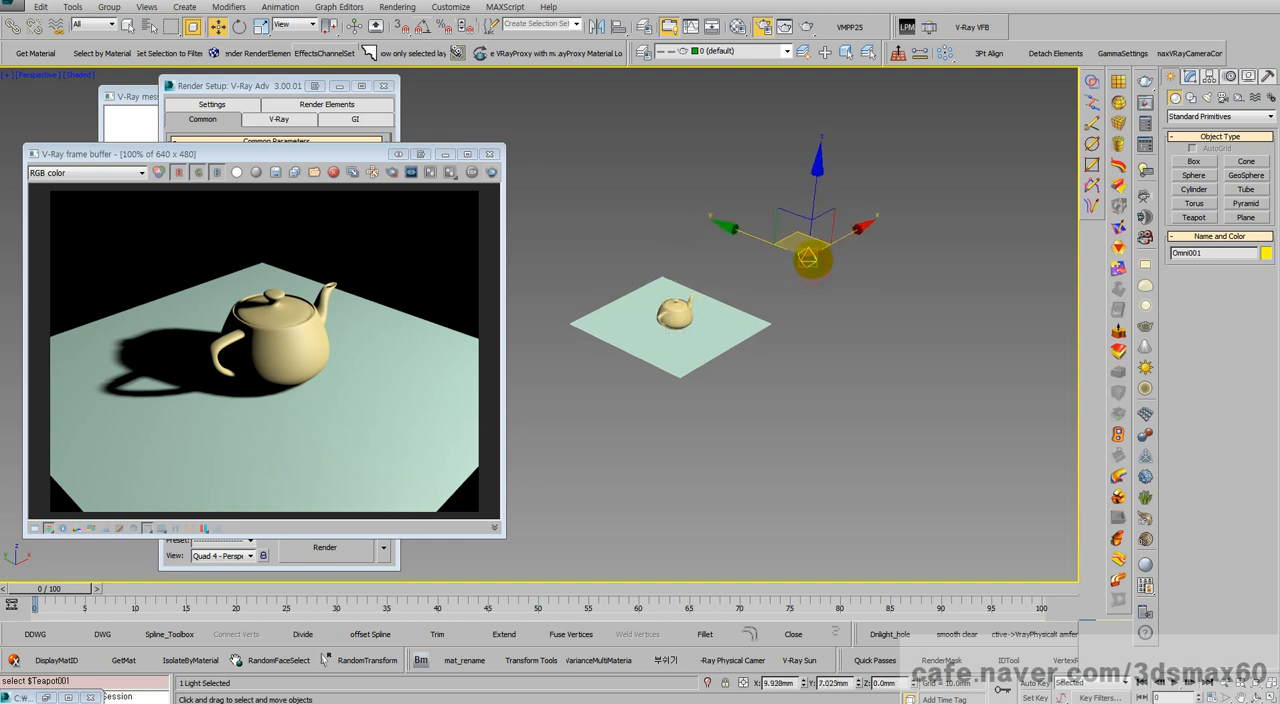
pyautogui.press('l')
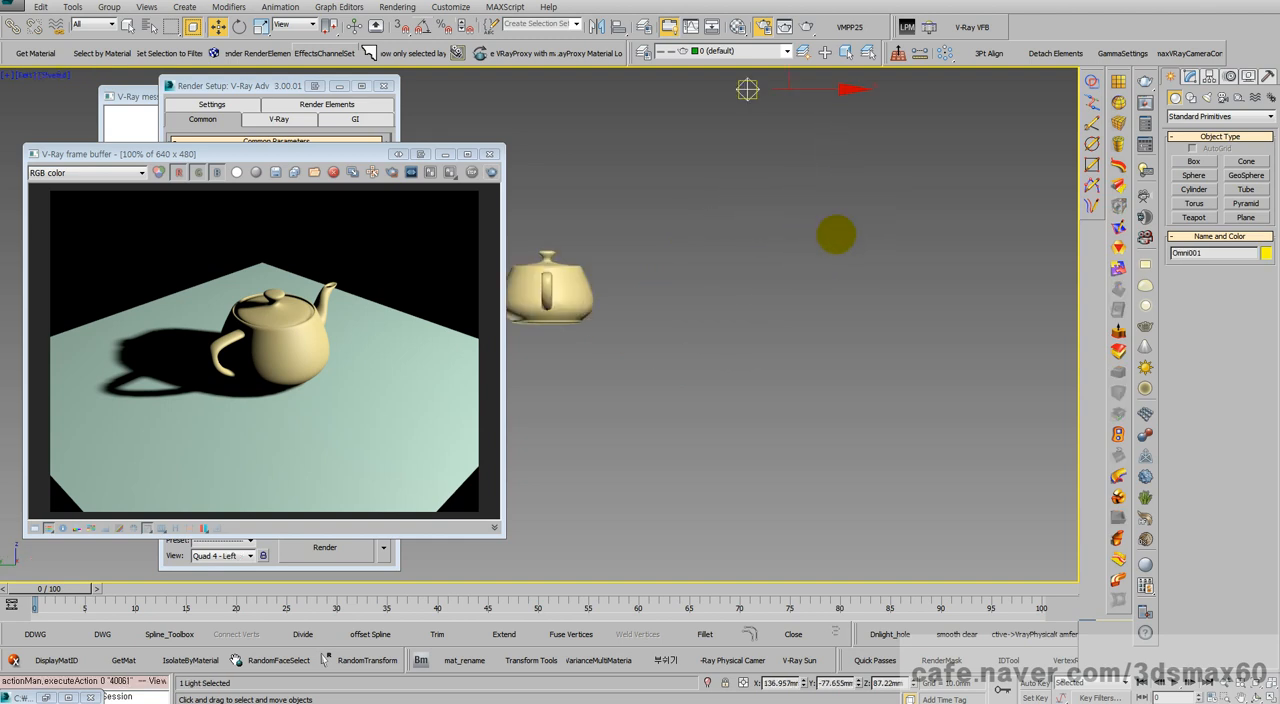
pyautogui.scroll(-3, 810, 310)
pyautogui.click(762, 350)
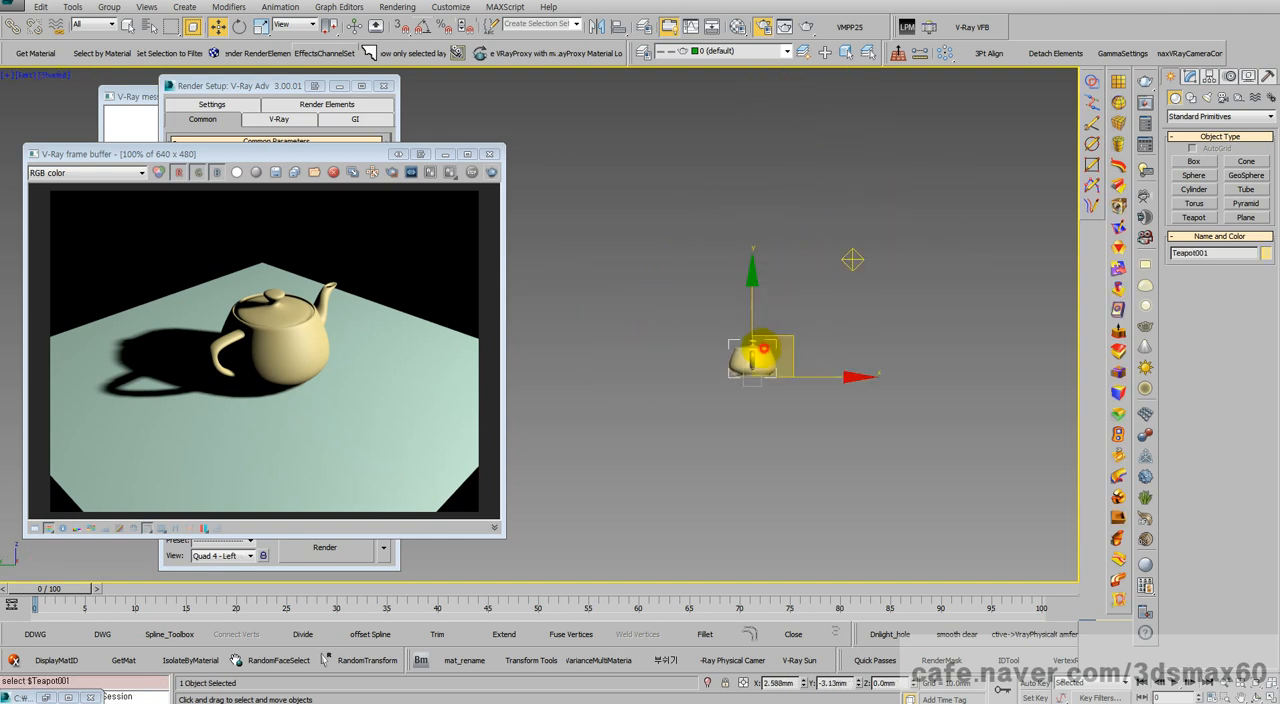
pyautogui.click(852, 260)
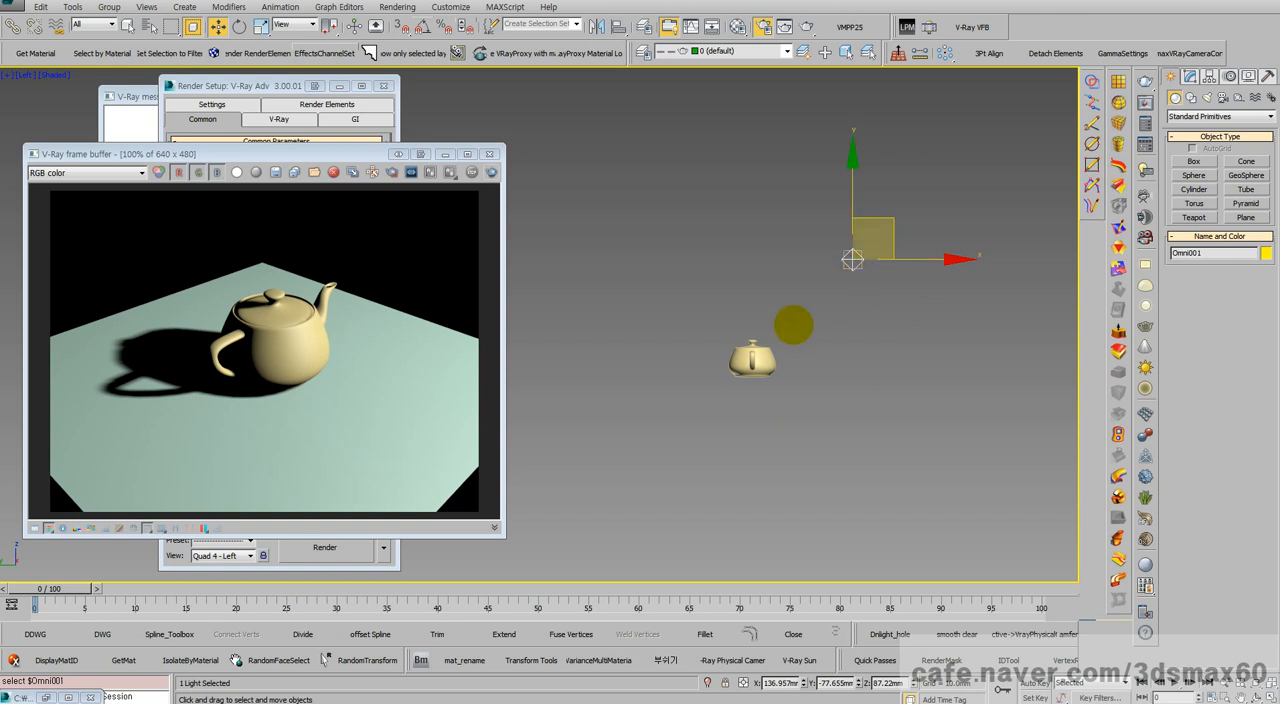
# Step: Return to the Perspective view and examine the teapot, ground plane and omni light from a low angle
pyautogui.press('p')
pyautogui.hotkey('ctrl', 'r')
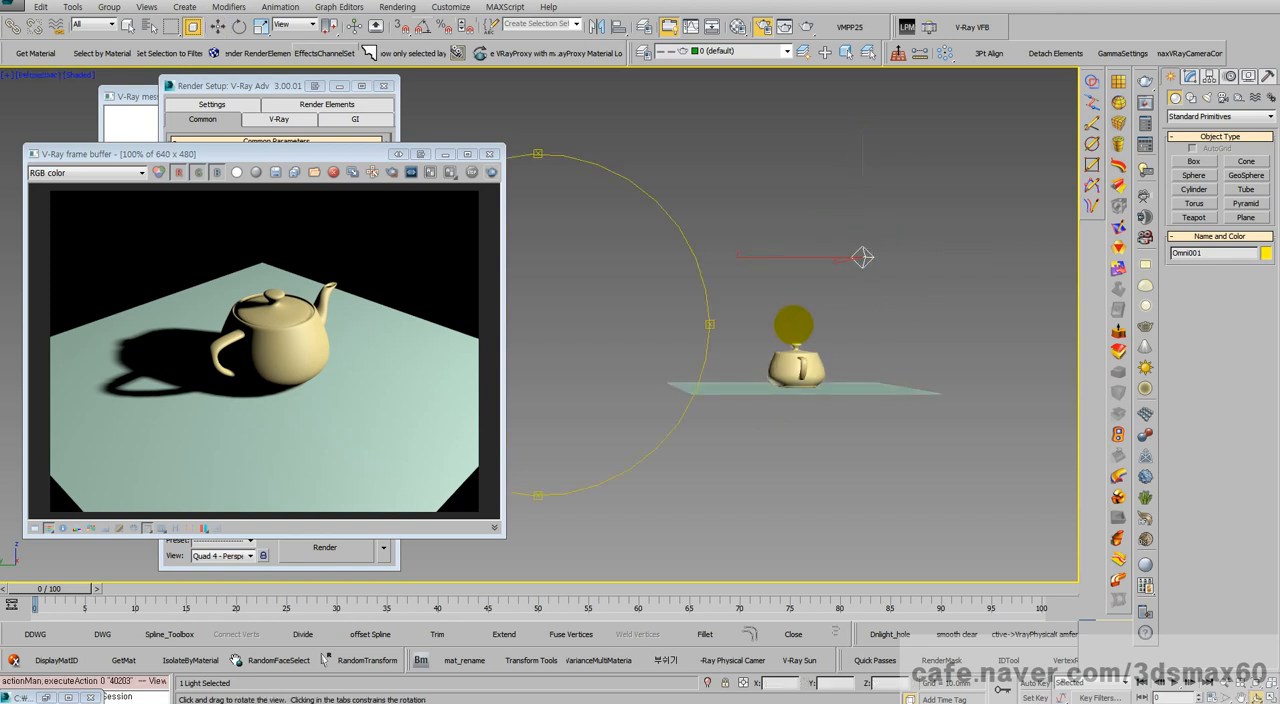
pyautogui.moveTo(640, 291); pyautogui.dragTo(557, 320)
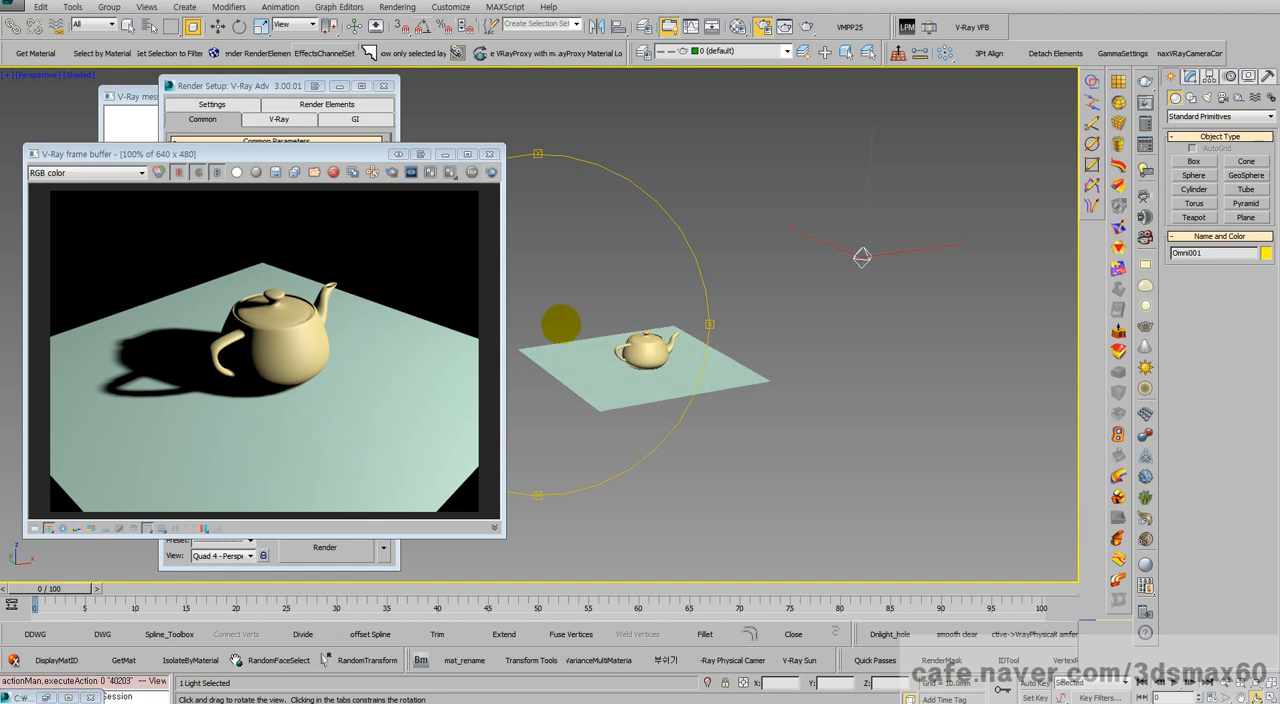
pyautogui.rightClick(606, 320)
pyautogui.scroll(6, 610, 312)
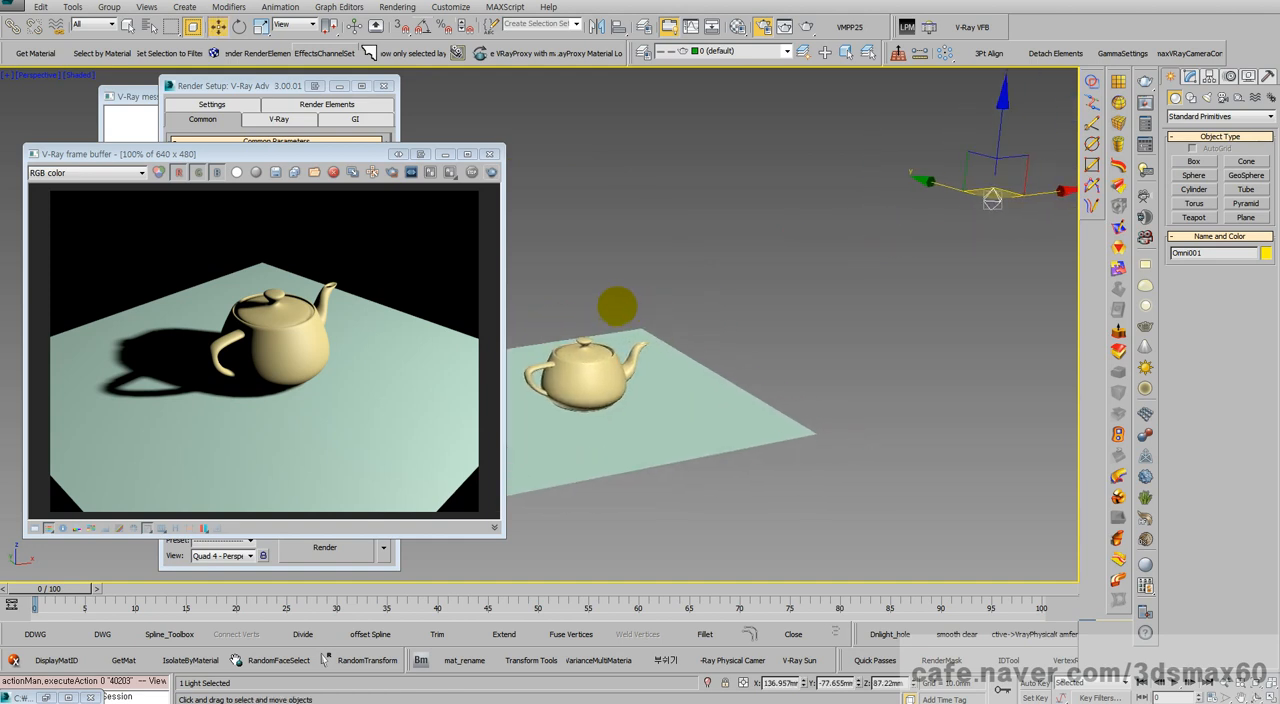
pyautogui.moveTo(622, 305); pyautogui.dragTo(497, 325, button='middle')
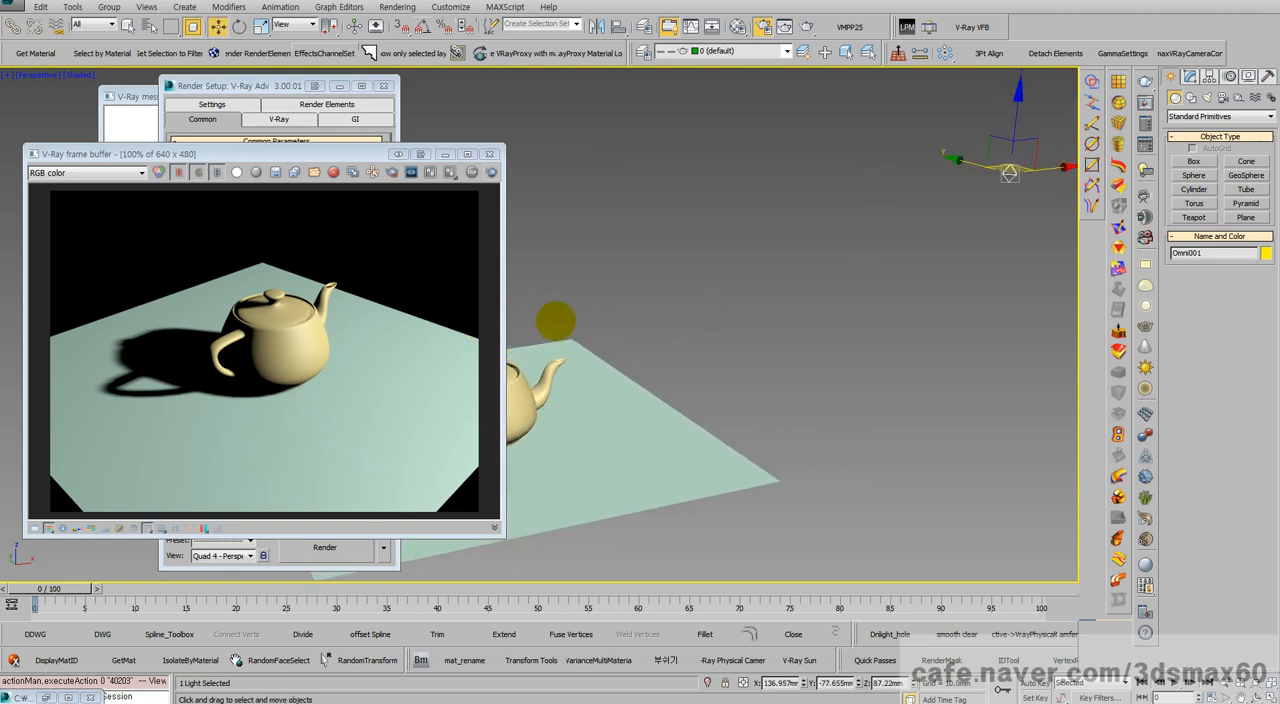
pyautogui.scroll(2, 556, 321)
pyautogui.scroll(-3, 605, 320)
pyautogui.scroll(-2, 585, 330)
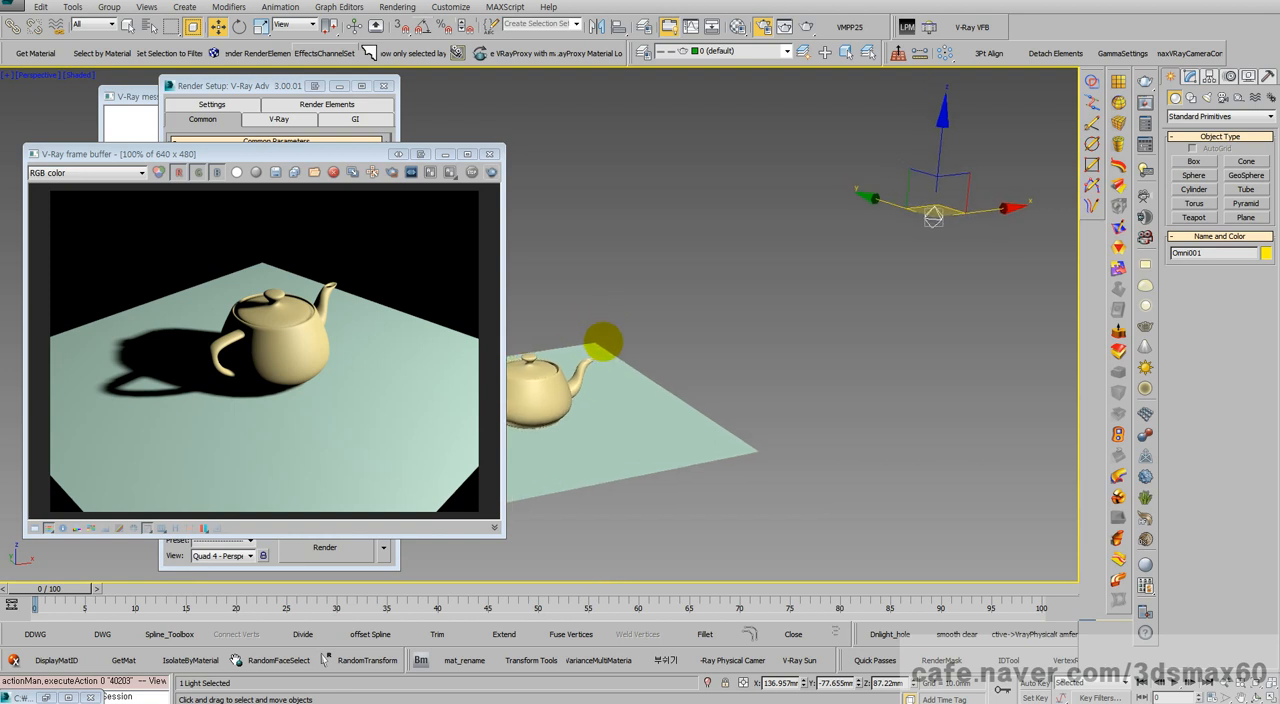
pyautogui.scroll(3, 598, 336)
pyautogui.moveTo(634, 329); pyautogui.dragTo(714, 366, button='middle')
pyautogui.scroll(-2, 714, 365)
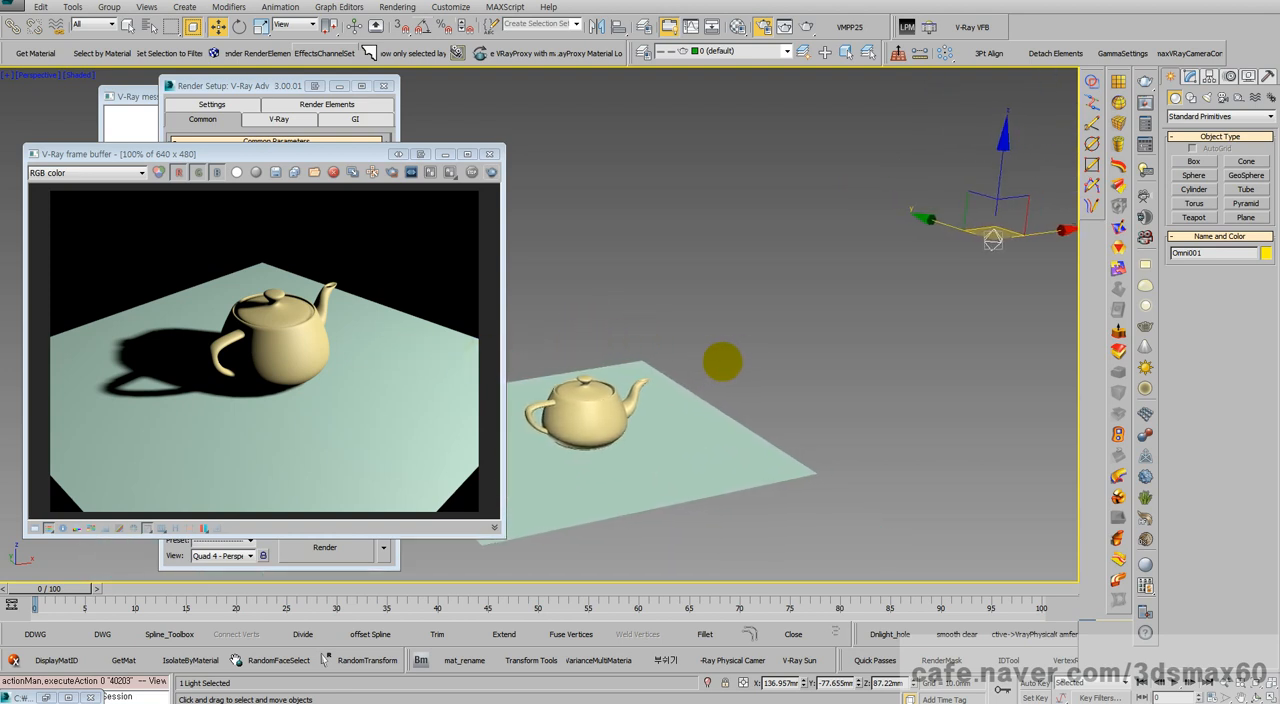
# Step: Try Ray Traced Shadows and mental ray Shadow Map as the omni light's shadow type, and set it to VRayShadow
pyautogui.click(995, 238)
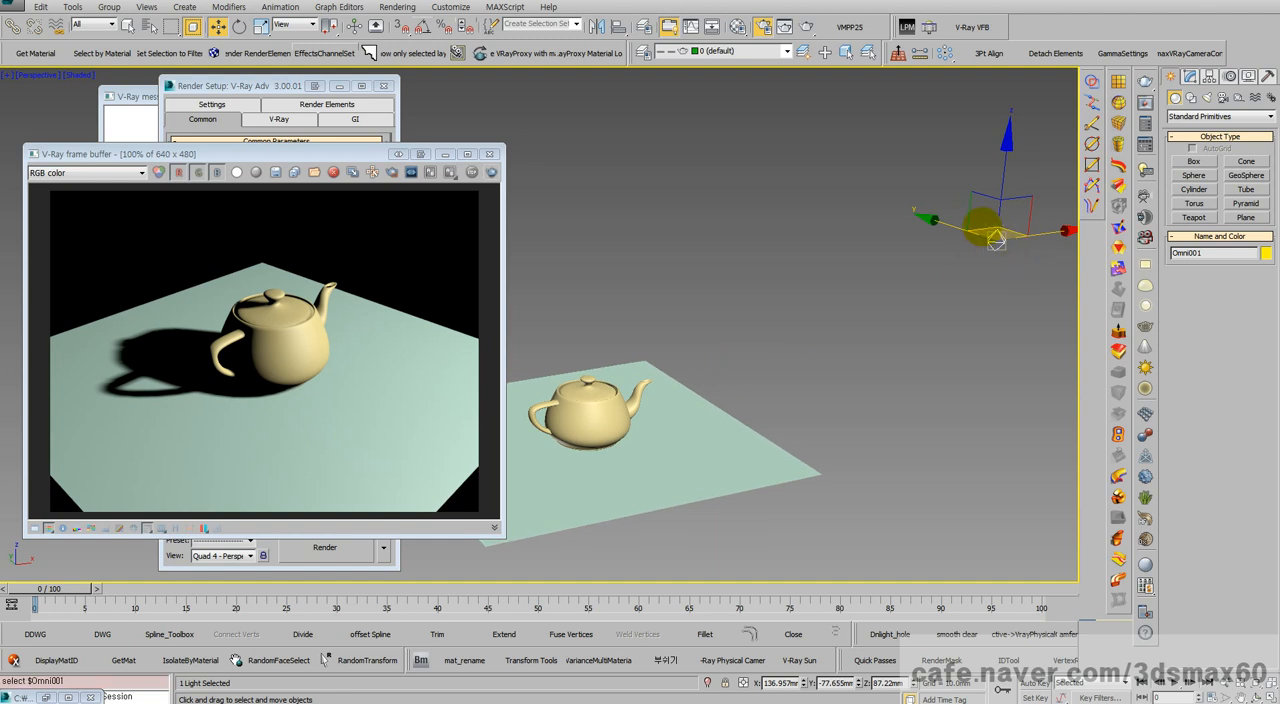
pyautogui.click(1191, 76)
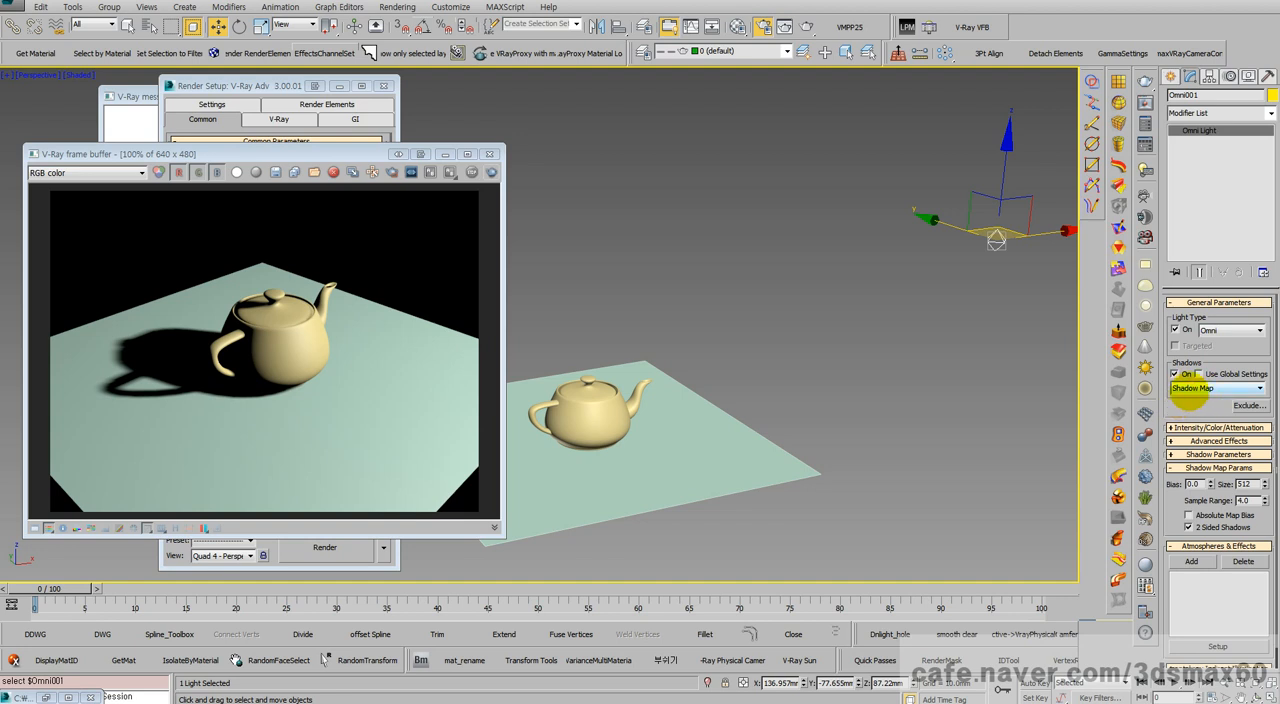
pyautogui.click(1190, 390)
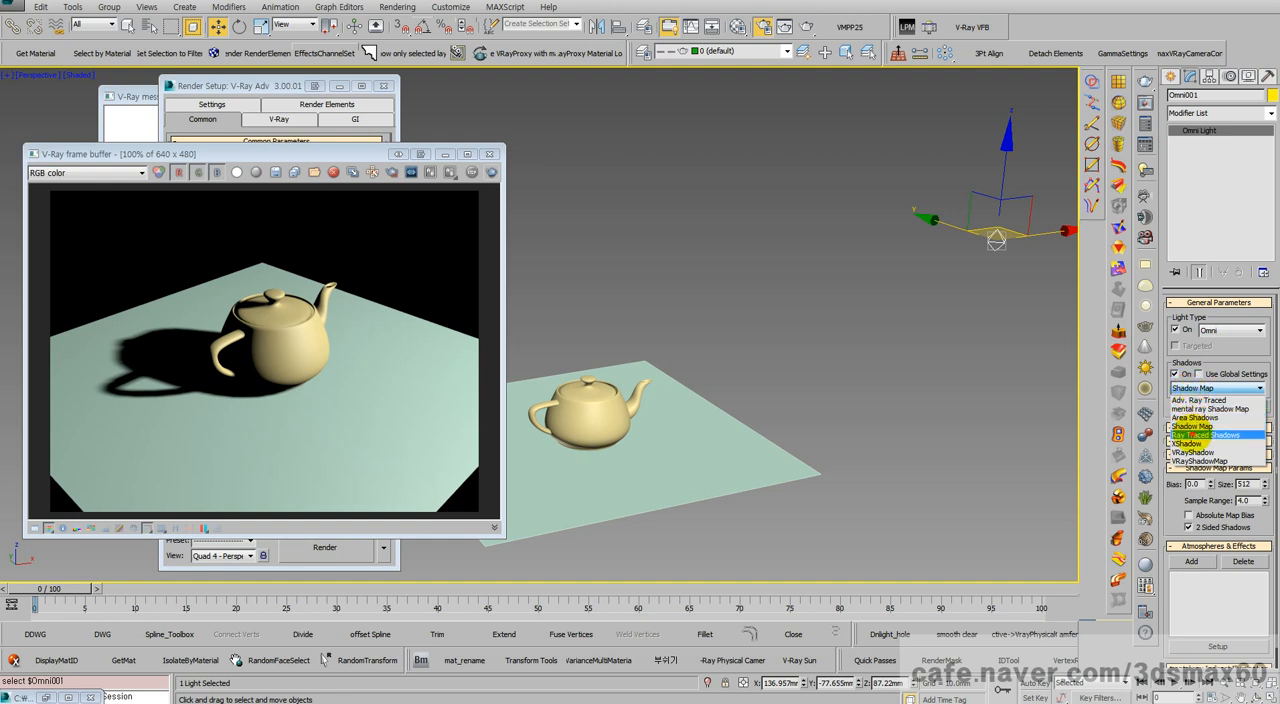
pyautogui.click(1200, 435)
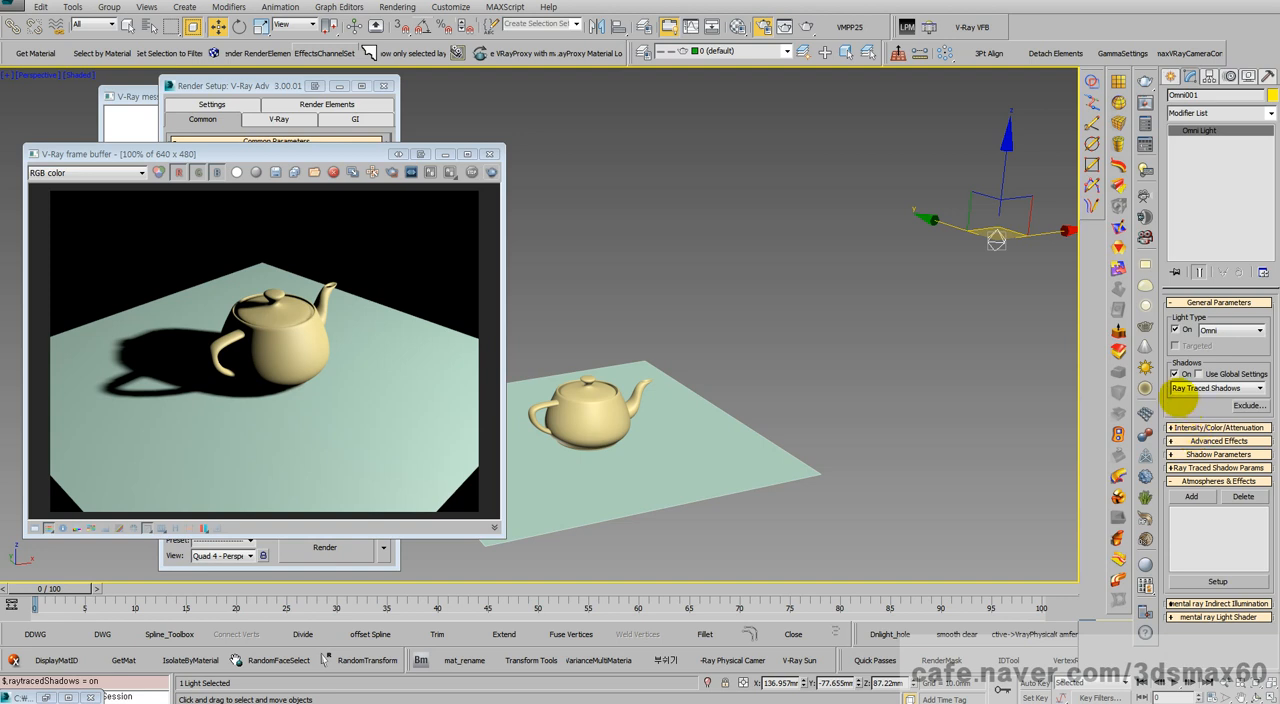
pyautogui.click(1205, 388)
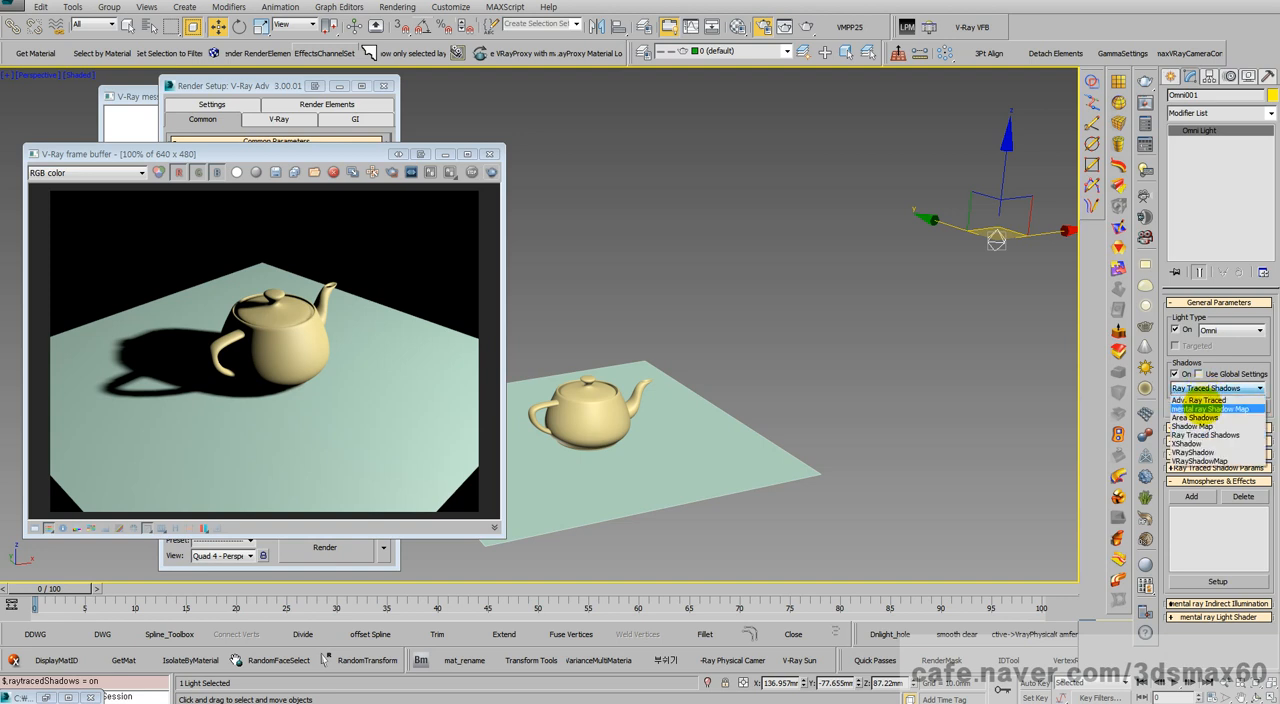
pyautogui.click(1204, 408)
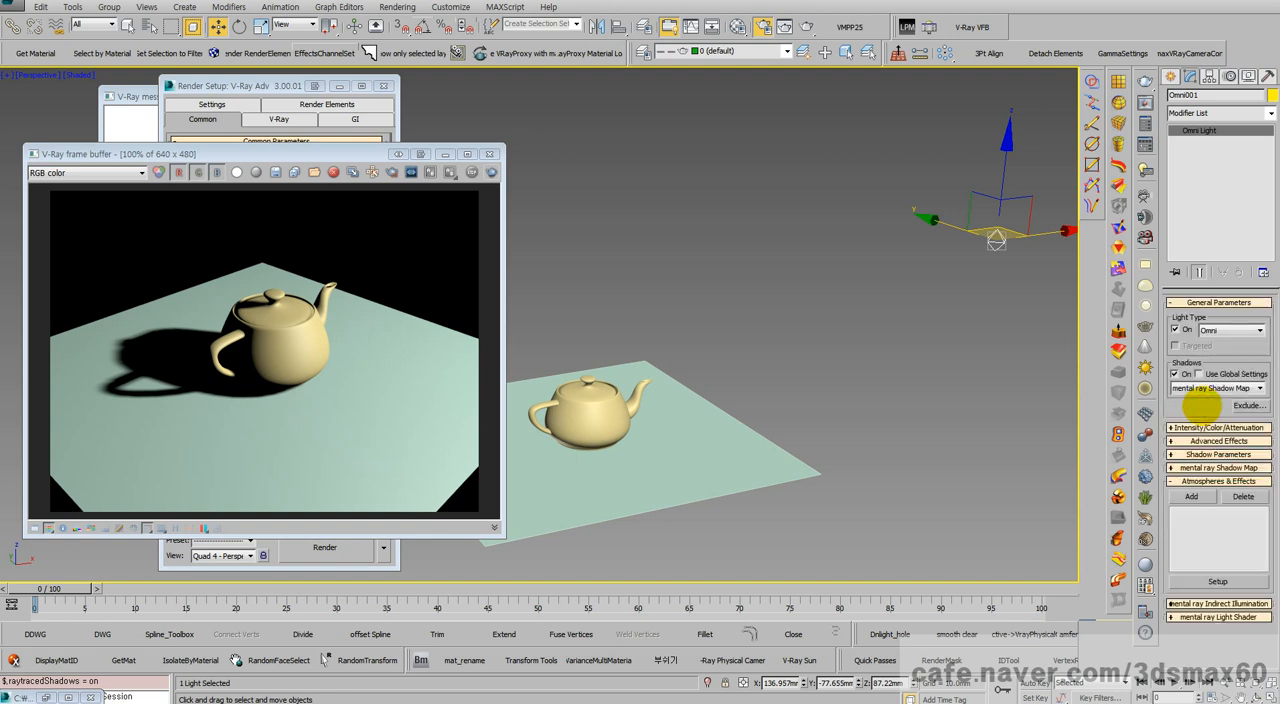
pyautogui.click(1198, 389)
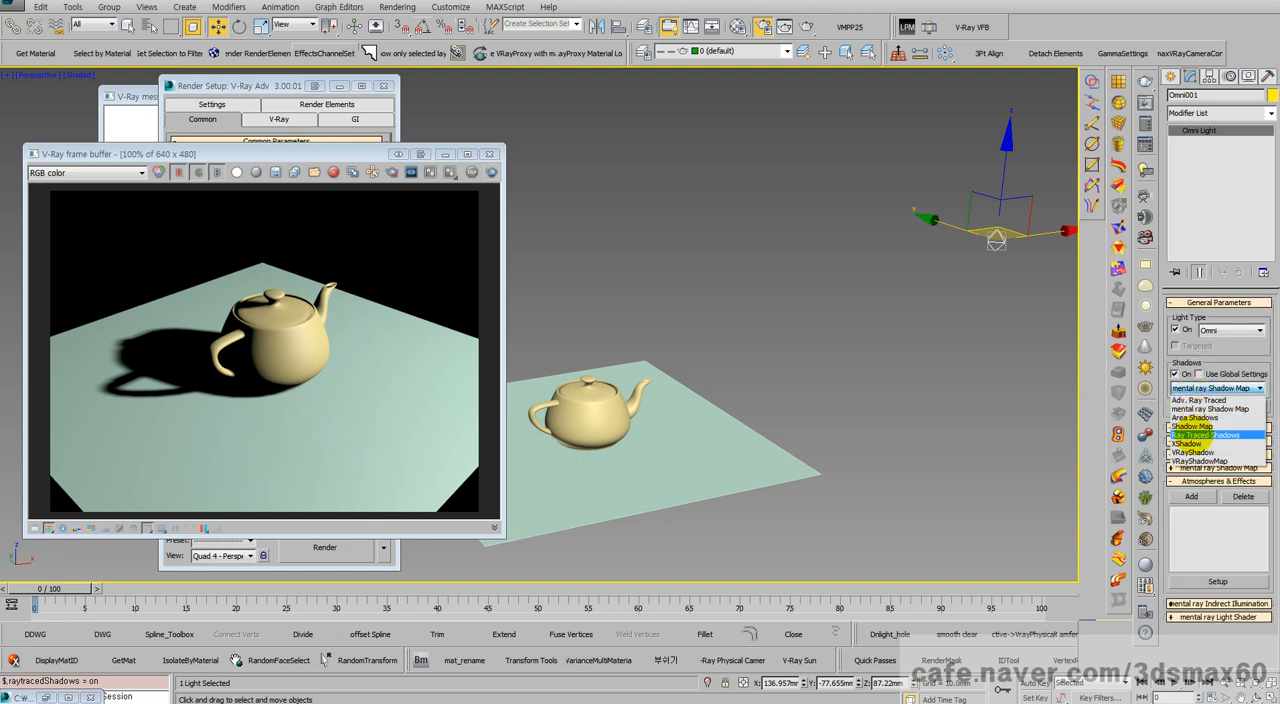
pyautogui.click(1190, 452)
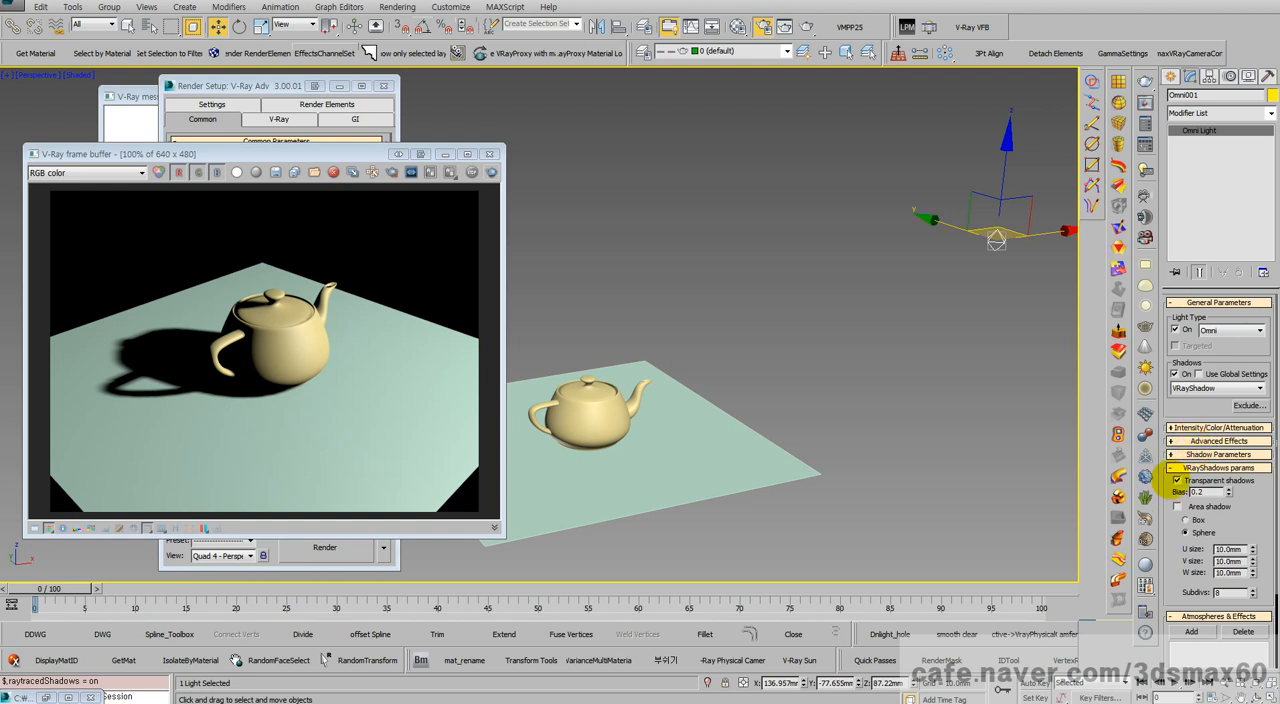
pyautogui.moveTo(1170, 510); pyautogui.dragTo(1160, 472)
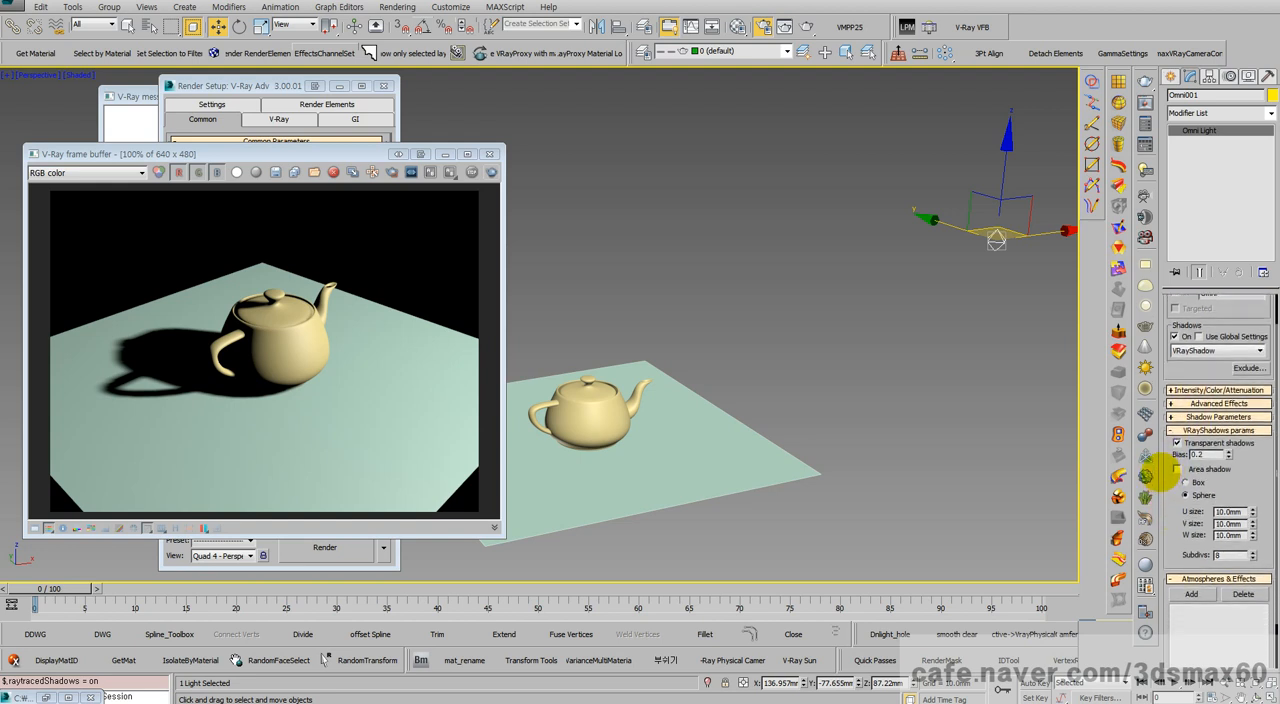